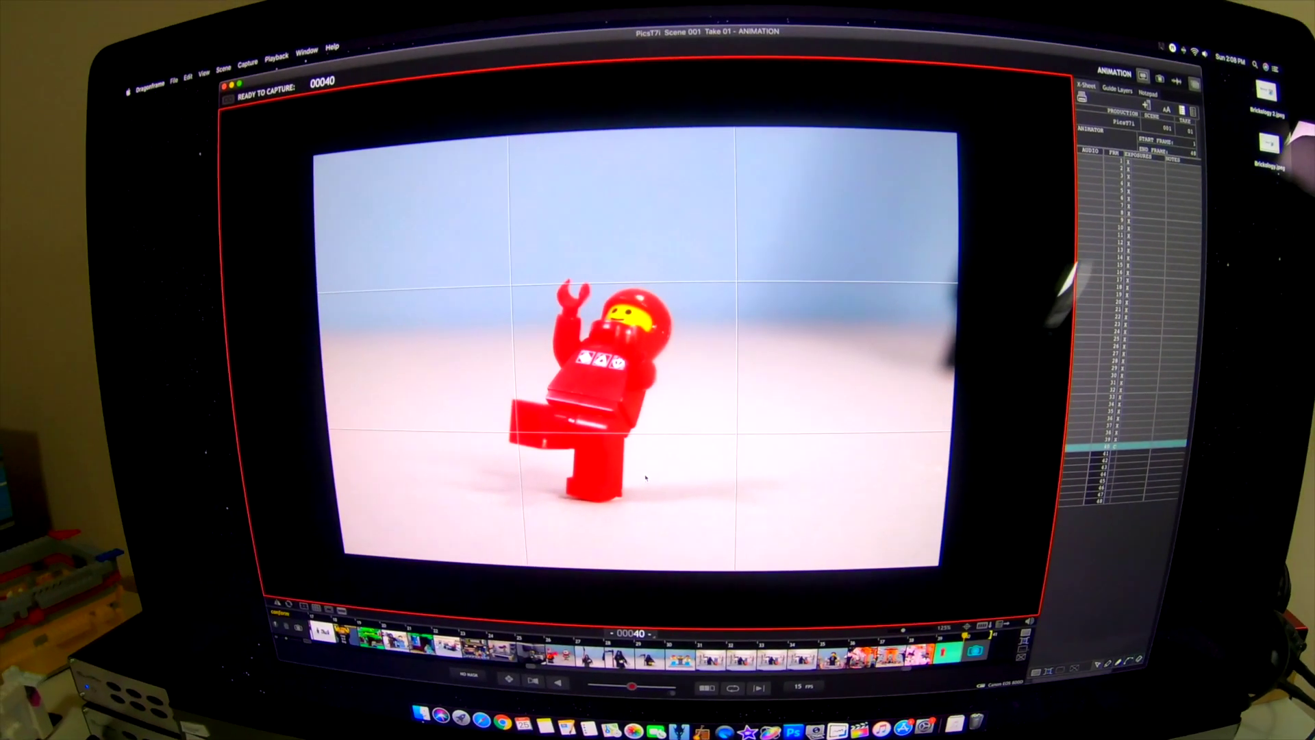
# Step: Capture the next frame of the posed red LEGO astronaut in Dragonframe
pyautogui.press('Return')
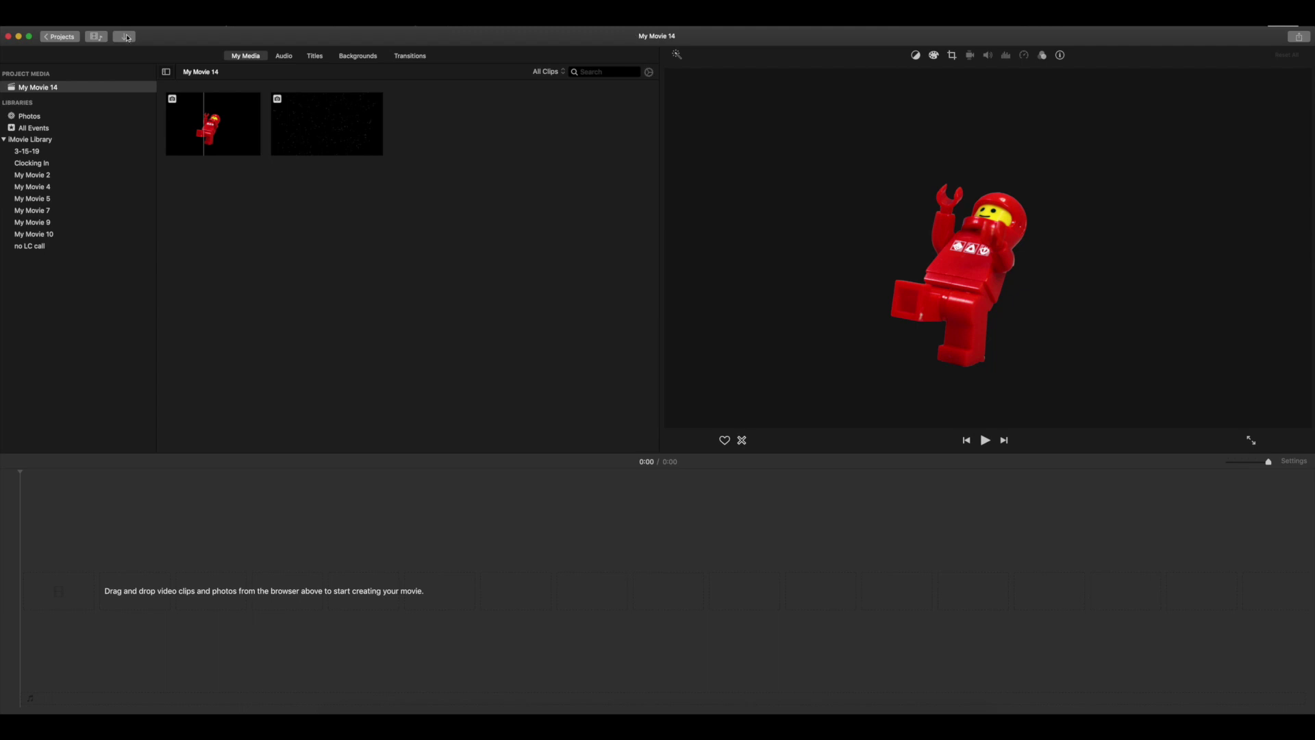
pyautogui.click(784, 524)
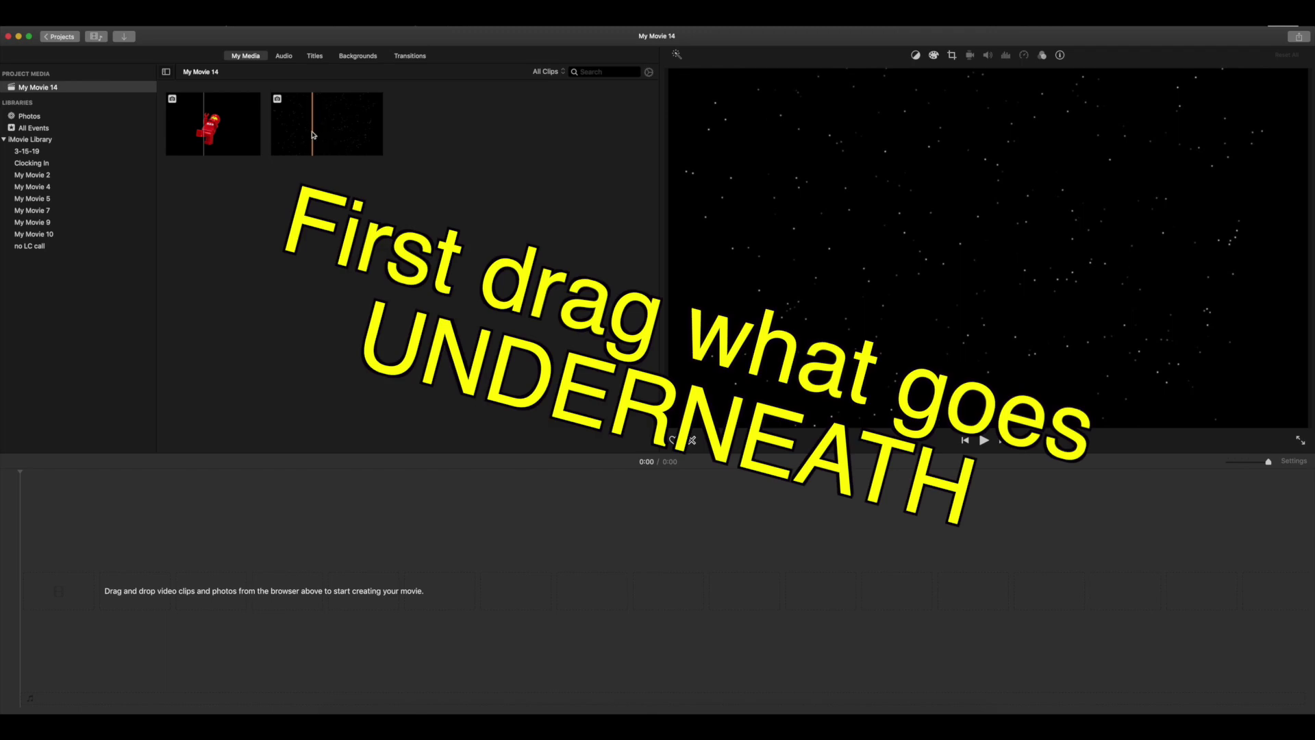
# Step: Add the starfield clip to the movie with Fit cropping instead of Ken Burns, and play it back
pyautogui.moveTo(327, 132)
pyautogui.mouseDown()
pyautogui.moveTo(23, 597)
pyautogui.moveTo(54, 562)
pyautogui.mouseUp()
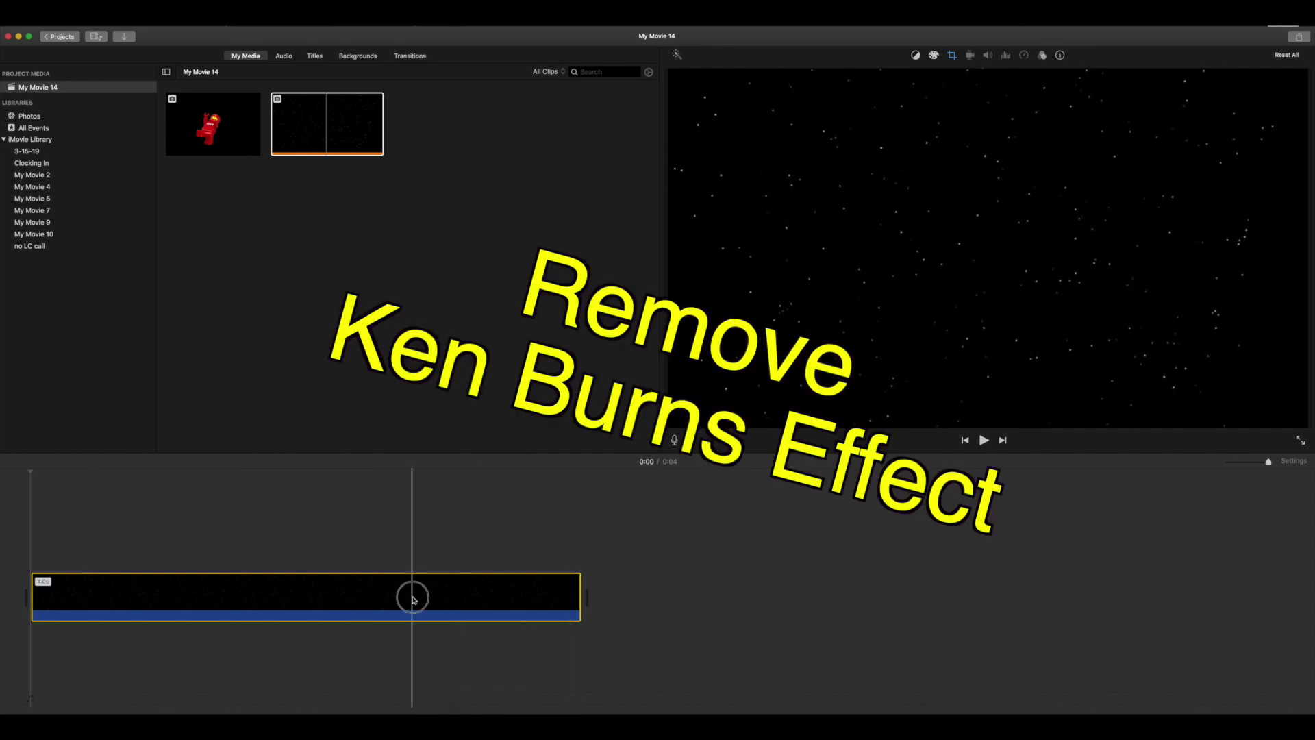
pyautogui.click(413, 599)
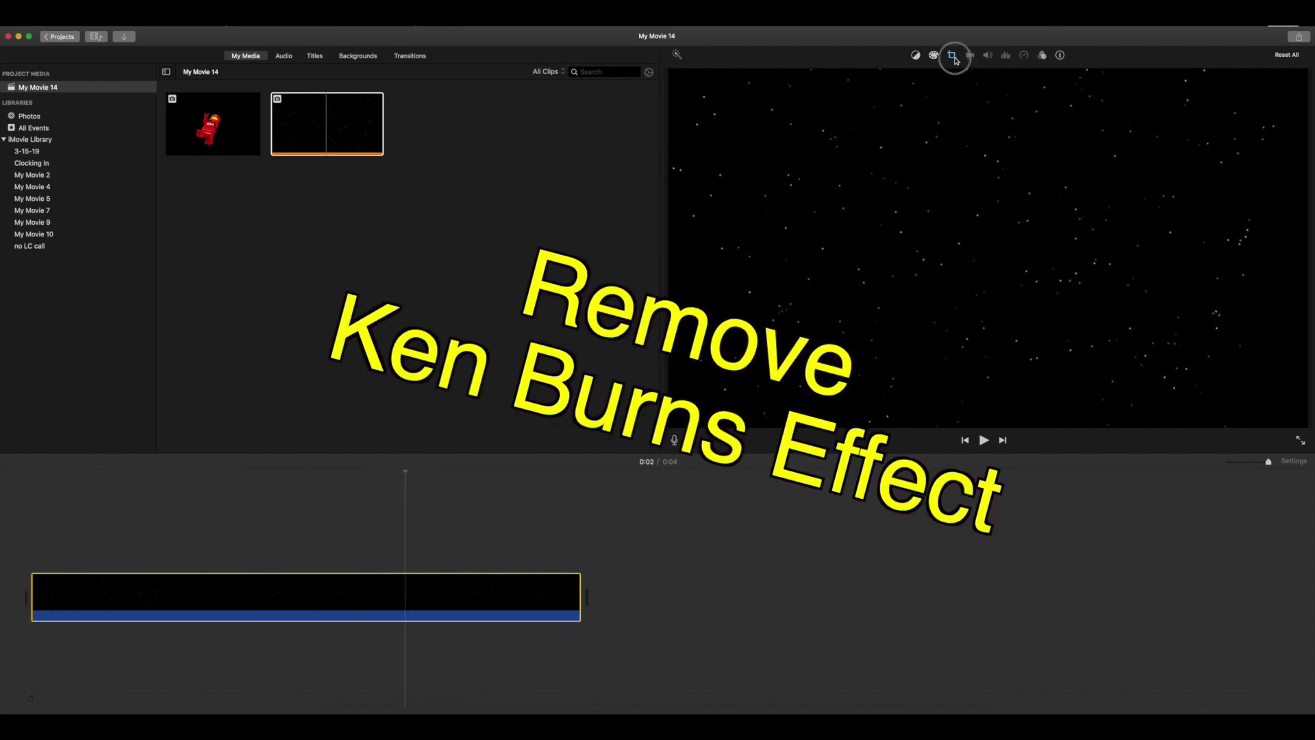
pyautogui.click(952, 55)
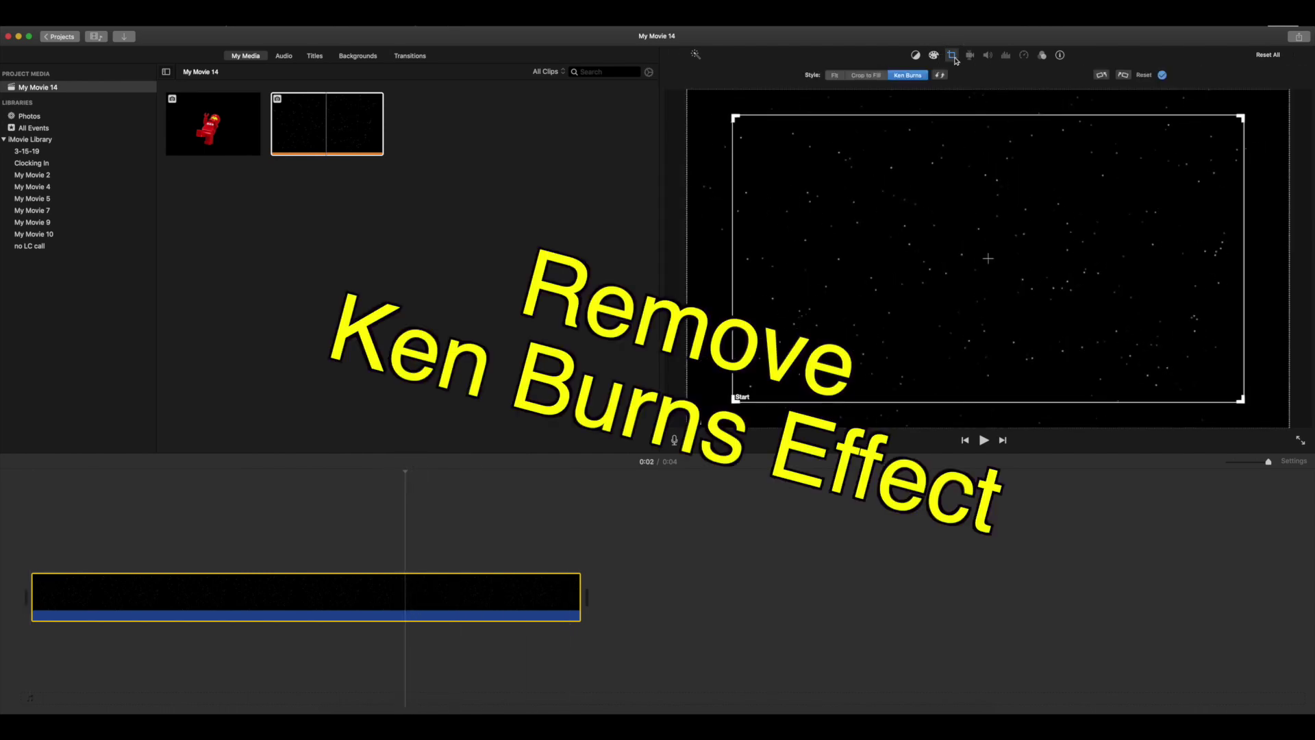
pyautogui.click(833, 75)
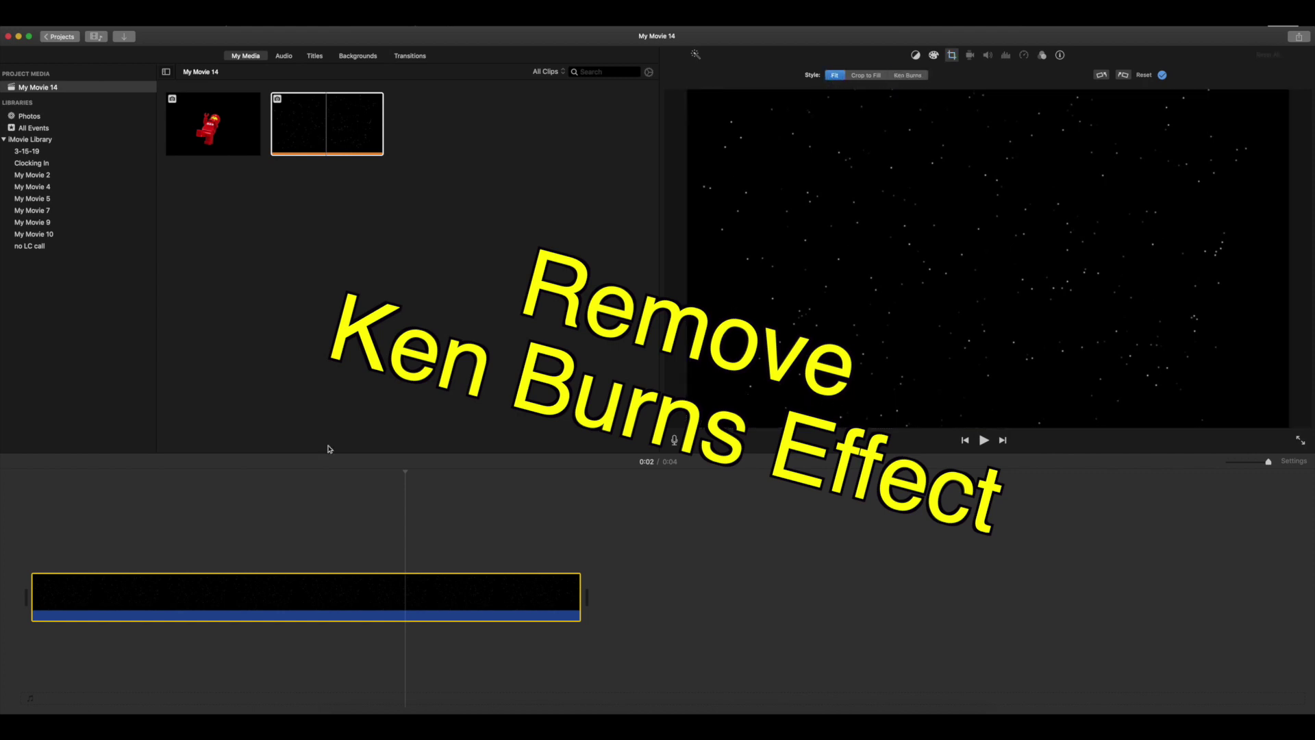
pyautogui.click(31, 479)
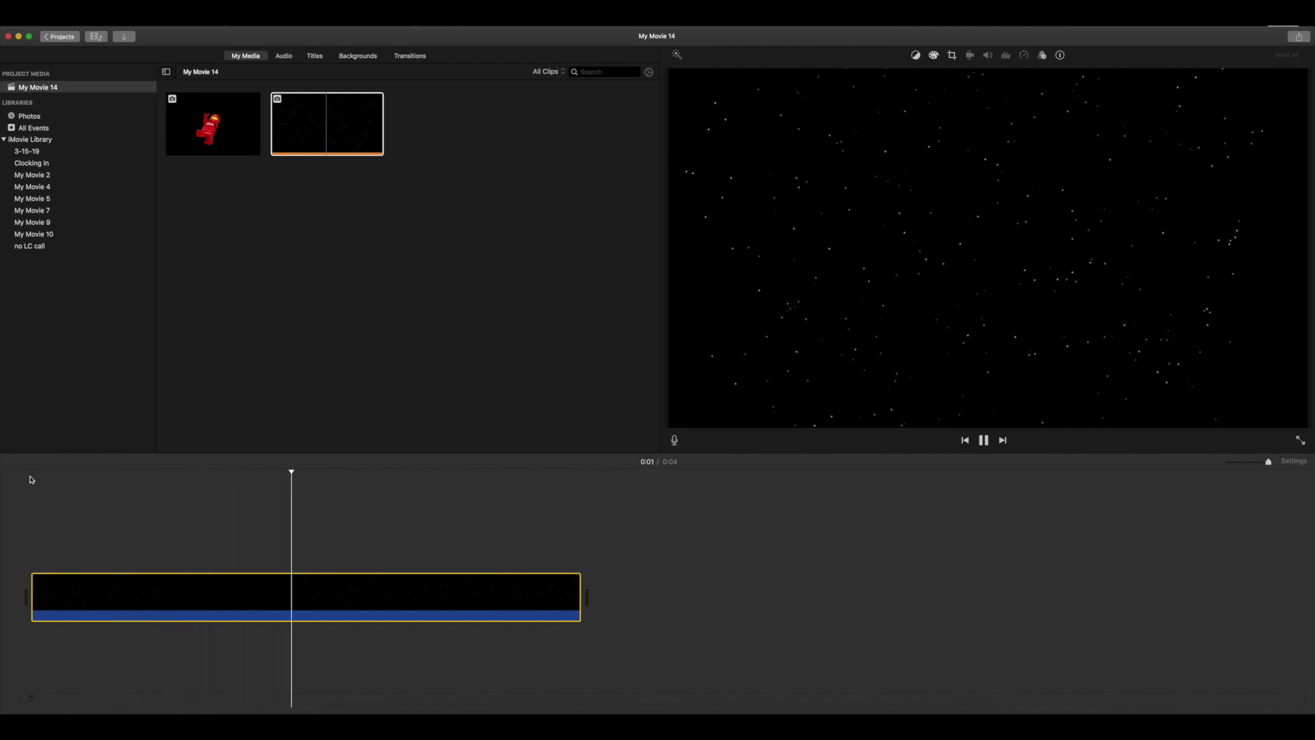
pyautogui.press('space')
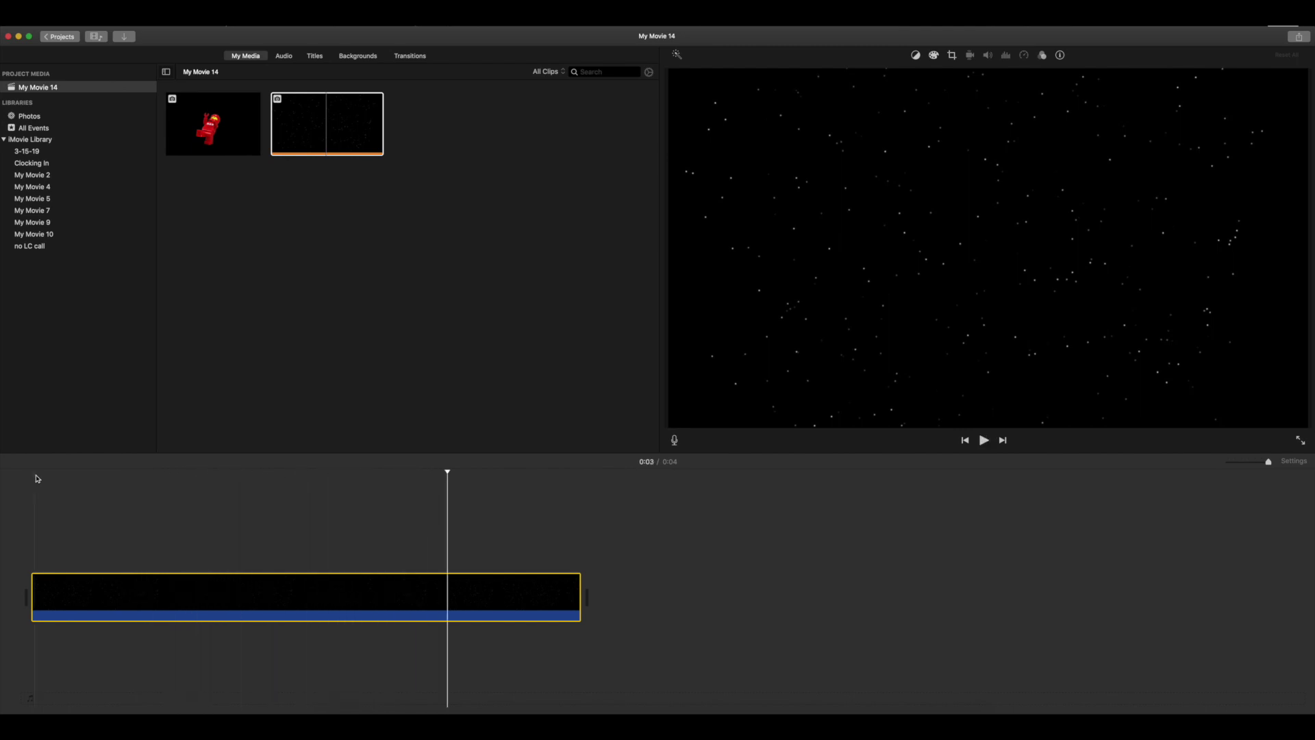
pyautogui.click(139, 511)
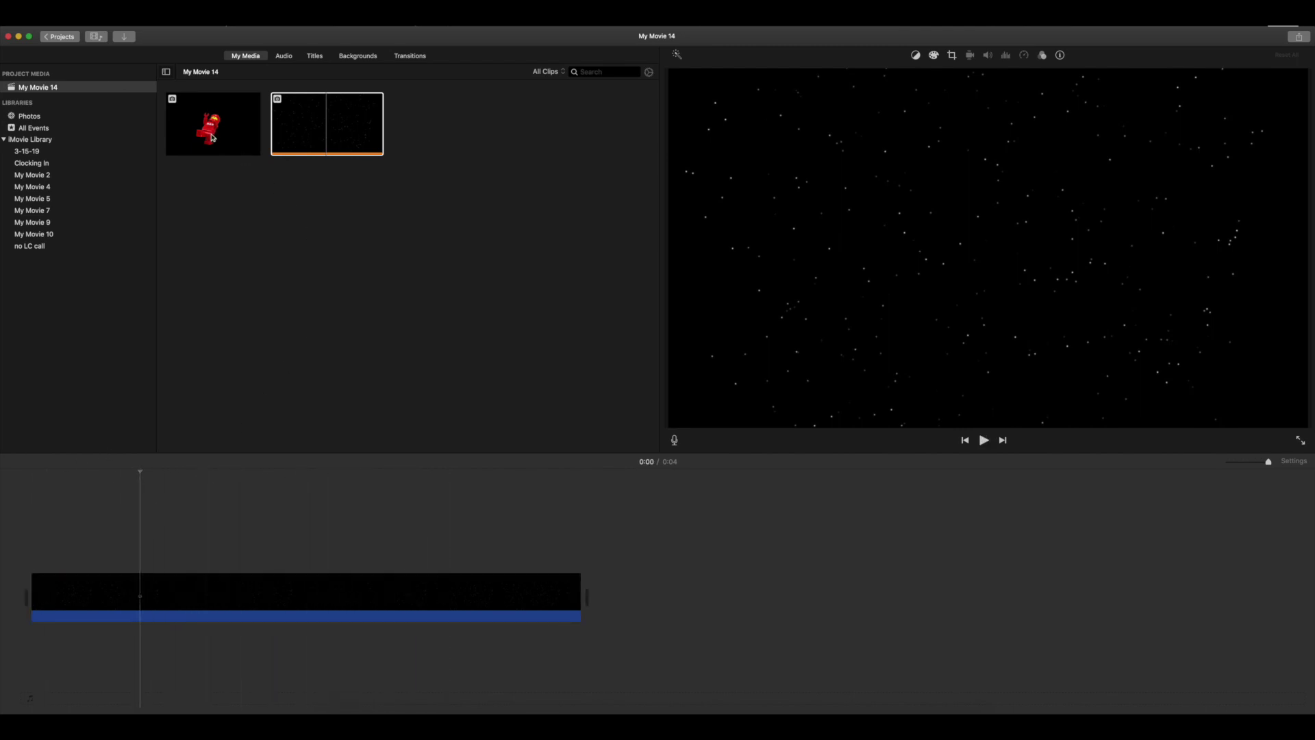
# Step: Place the red astronaut clip above the starfield as a cutaway with Fit cropping
pyautogui.moveTo(215, 130); pyautogui.dragTo(217, 282)
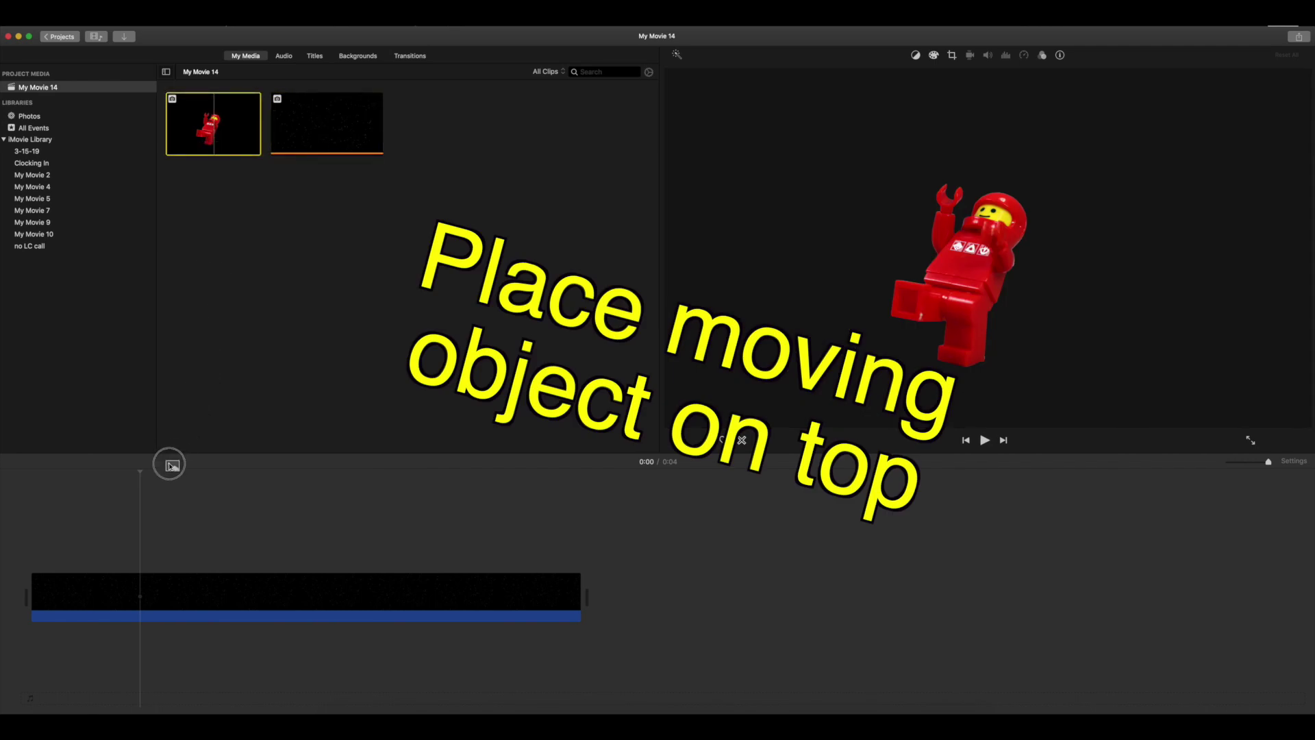
pyautogui.moveTo(169, 465); pyautogui.dragTo(35, 554)
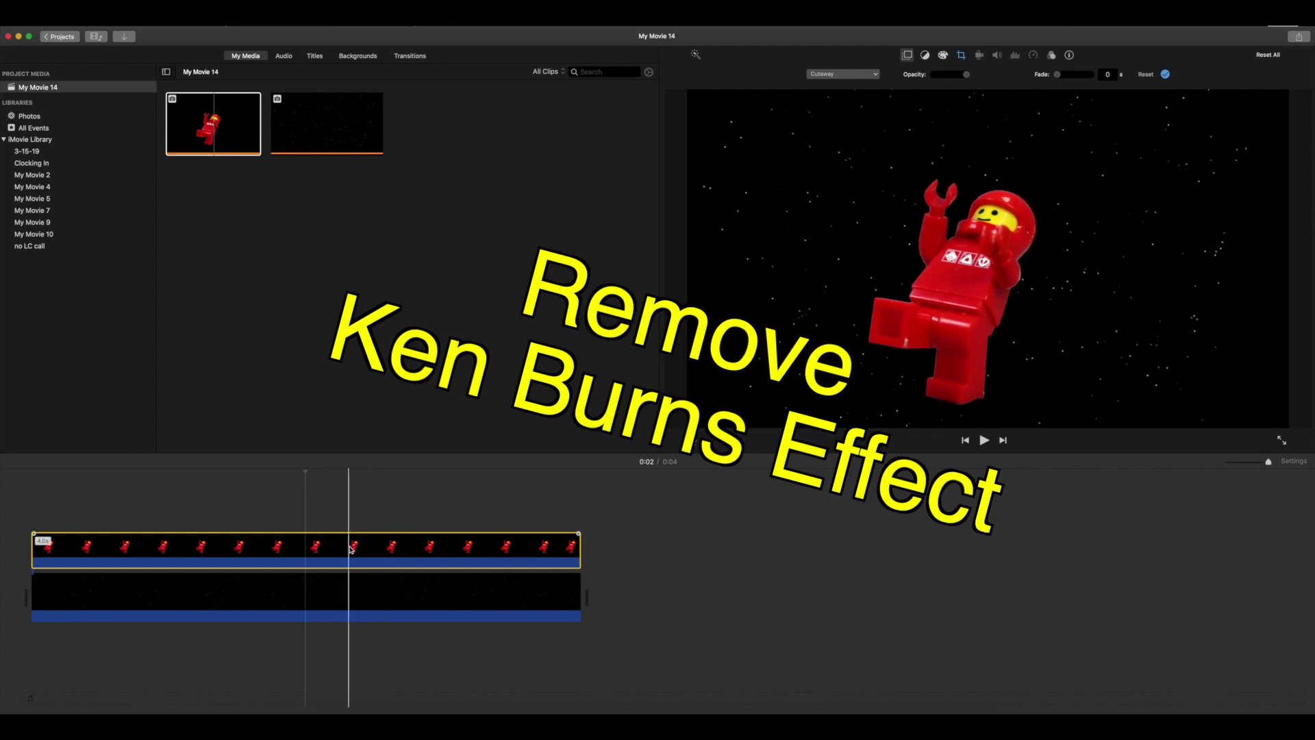
pyautogui.click(962, 57)
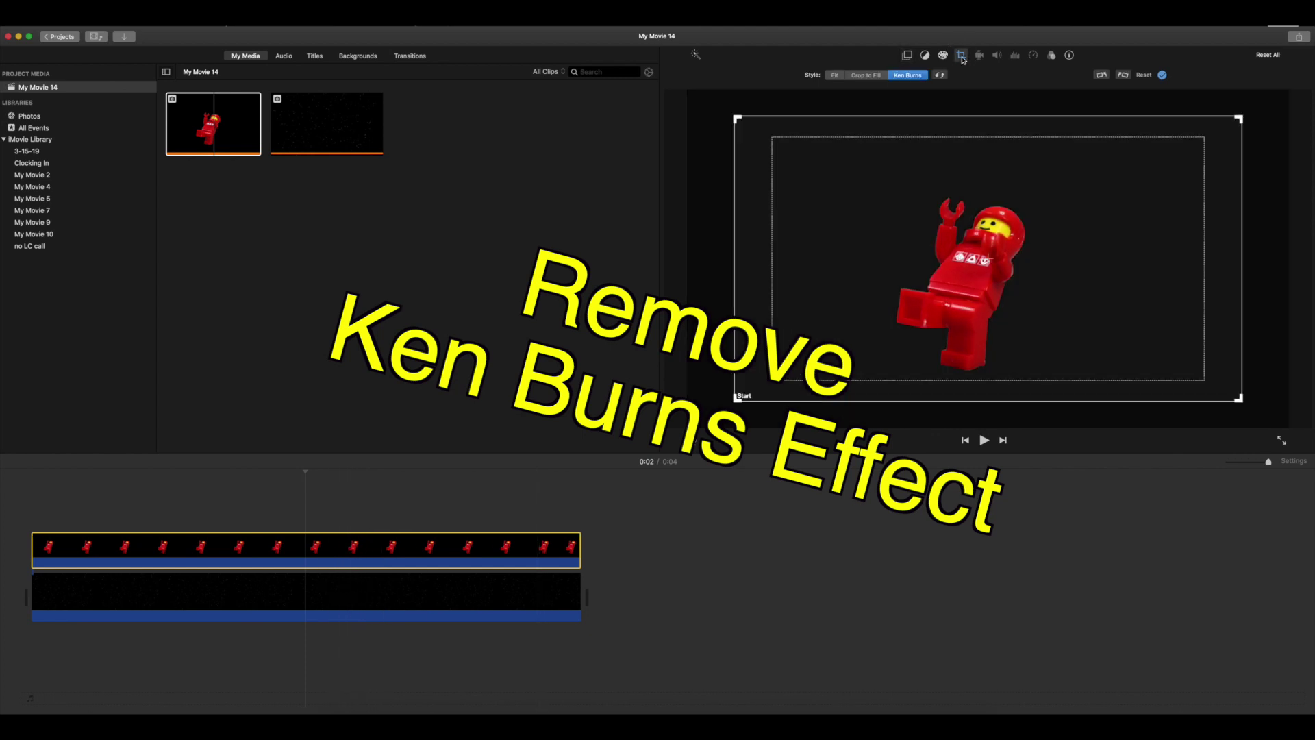
pyautogui.click(836, 76)
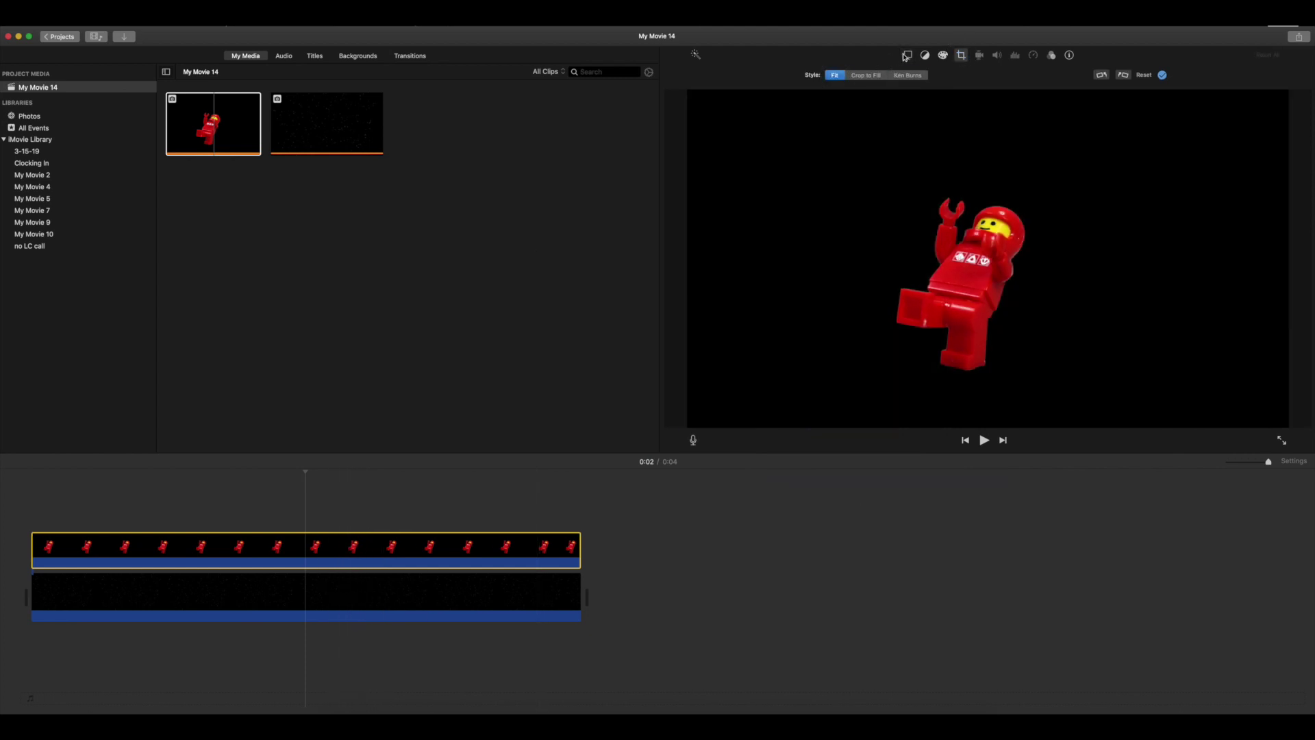
pyautogui.click(908, 56)
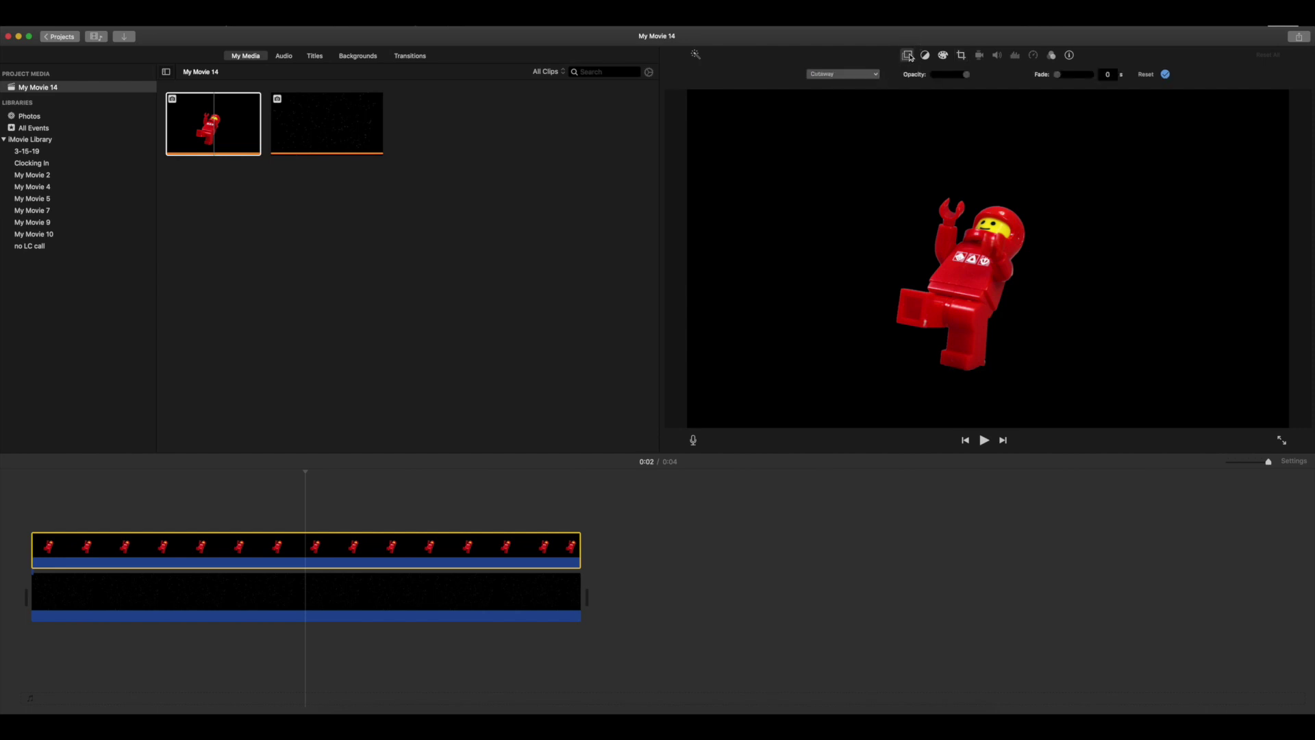
# Step: Make the astronaut a Picture in Picture inset, enlarge it, and push it to the left edge
pyautogui.click(876, 74)
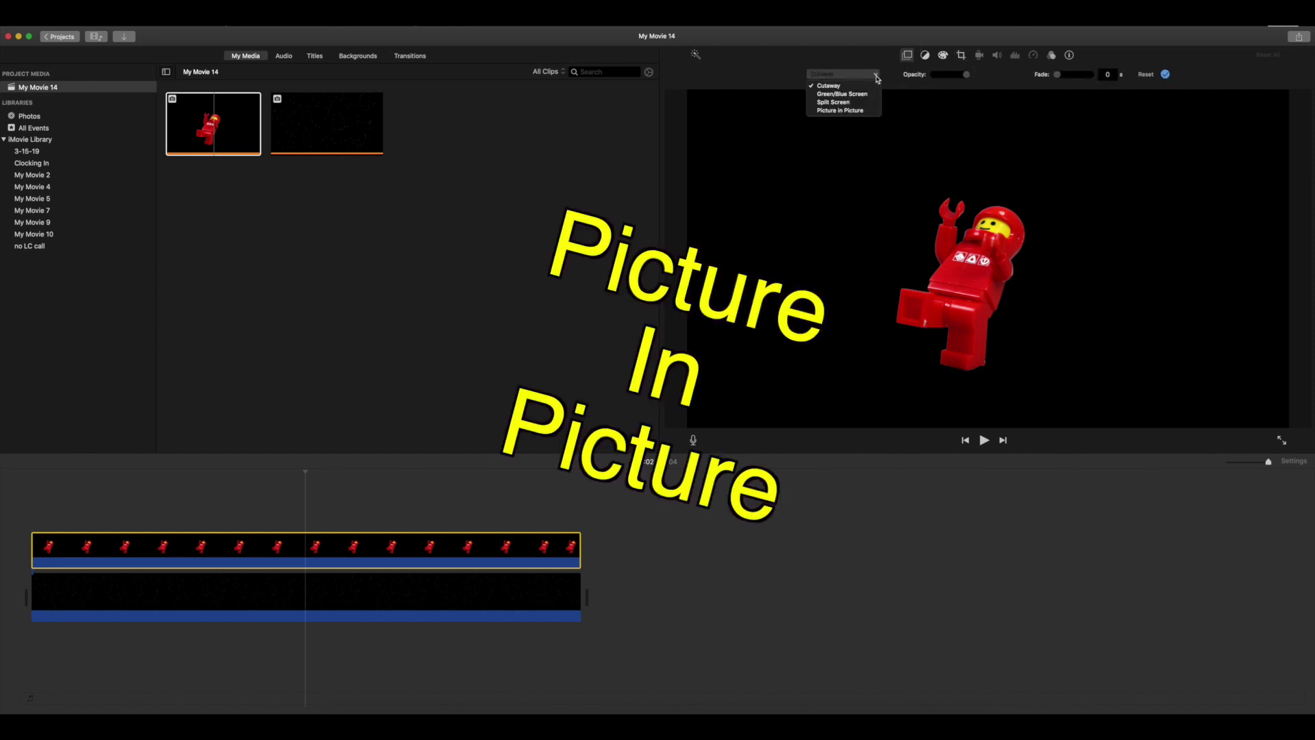
pyautogui.click(854, 111)
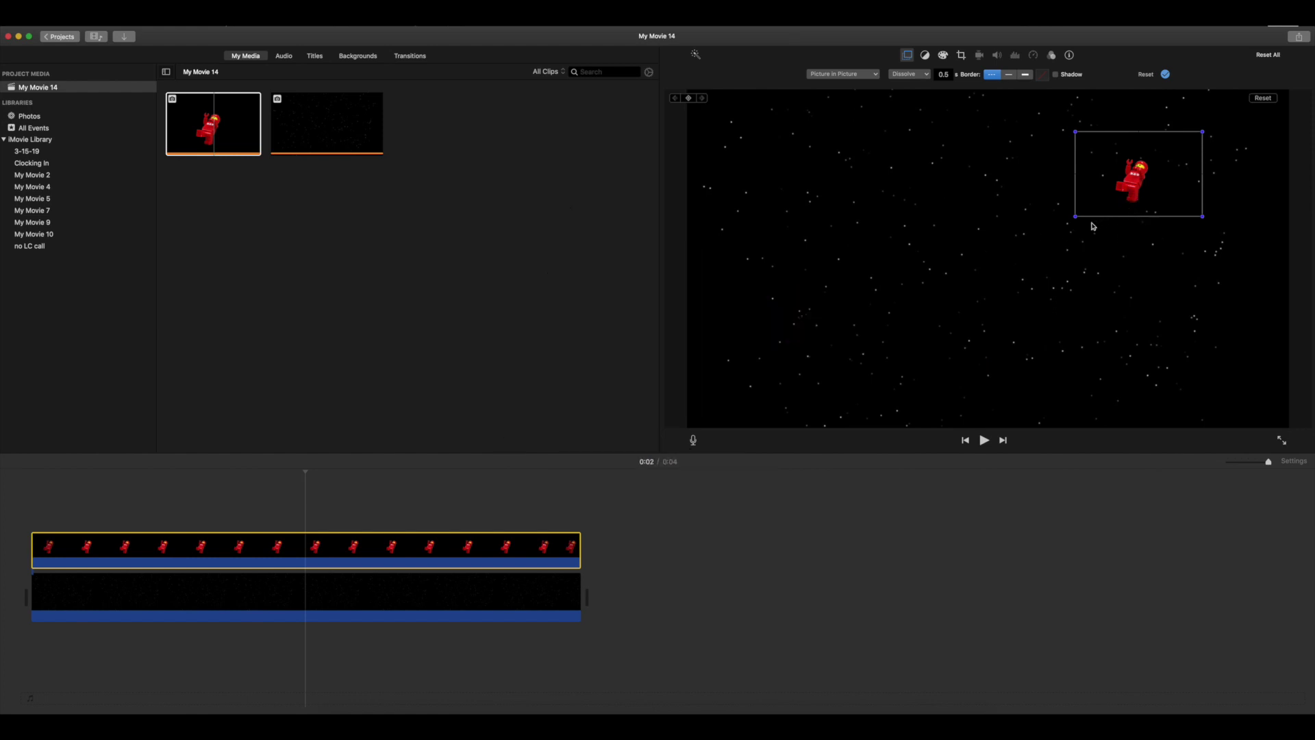
pyautogui.moveTo(1075, 216); pyautogui.dragTo(989, 289)
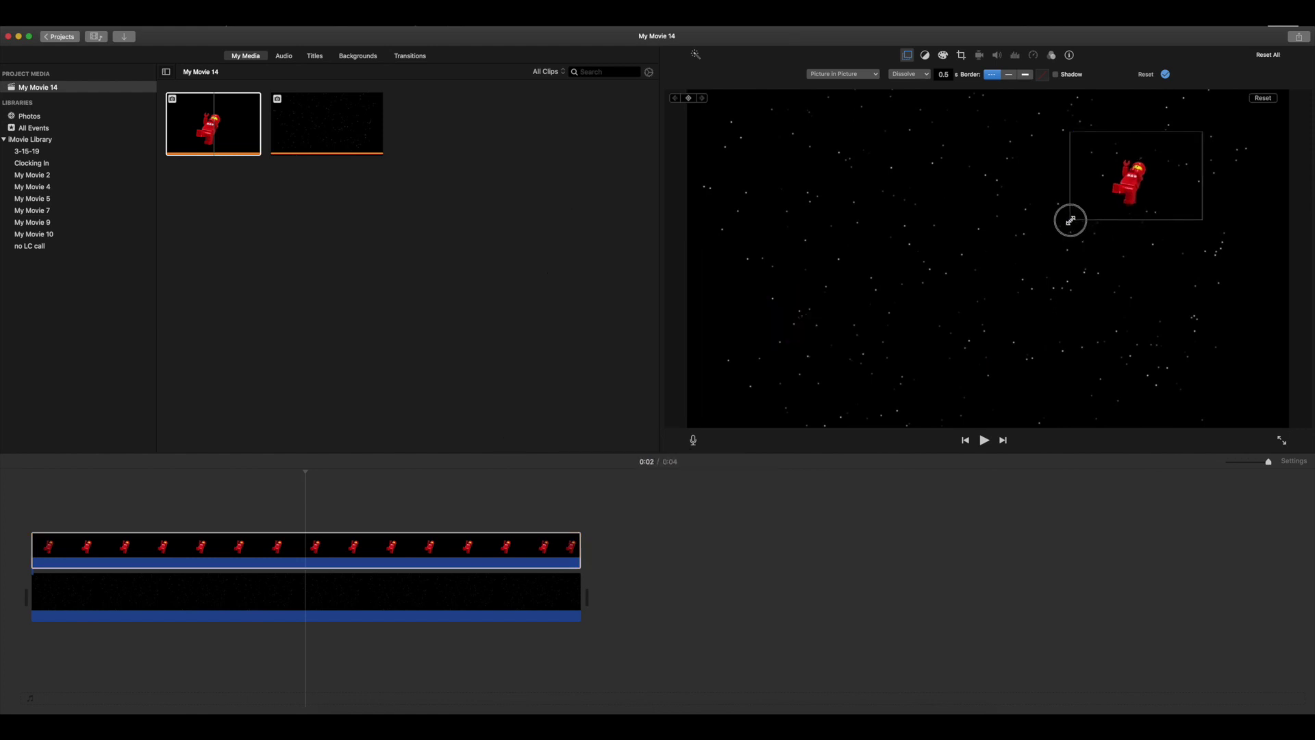
pyautogui.moveTo(989, 289); pyautogui.dragTo(972, 302)
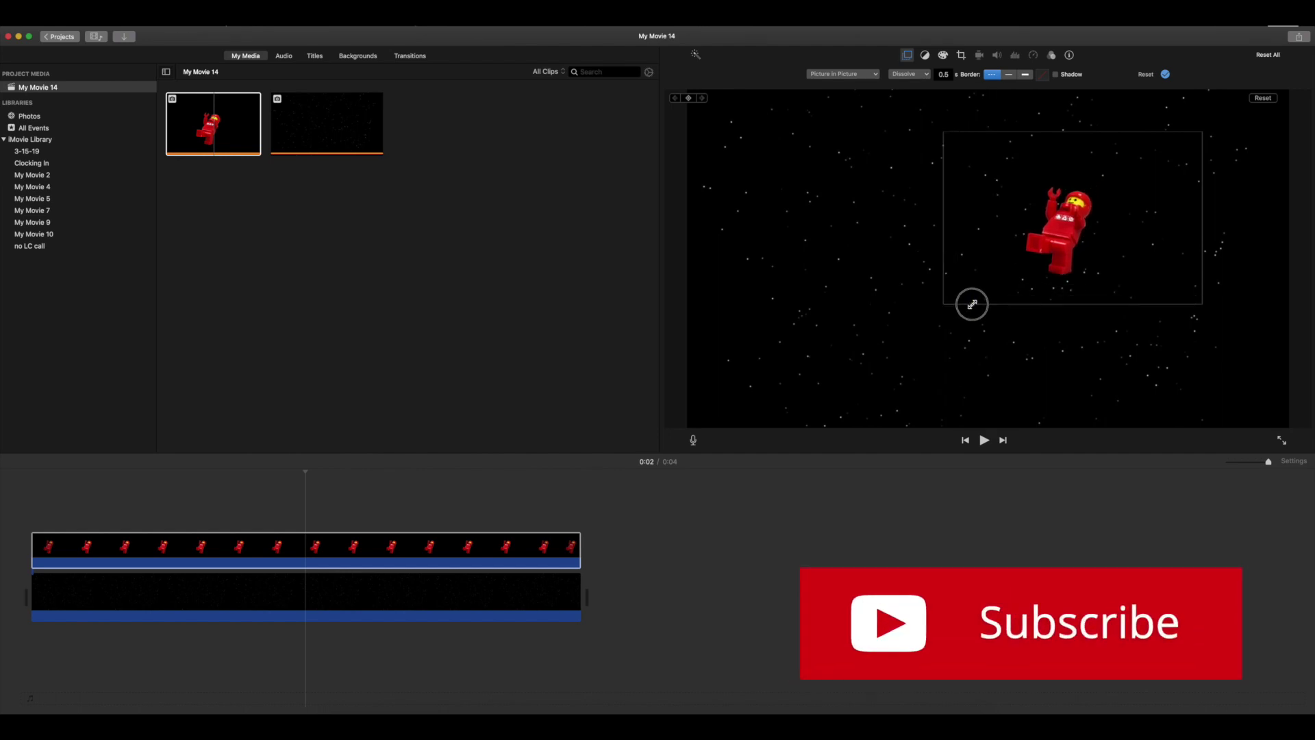
pyautogui.moveTo(1106, 251); pyautogui.dragTo(735, 274)
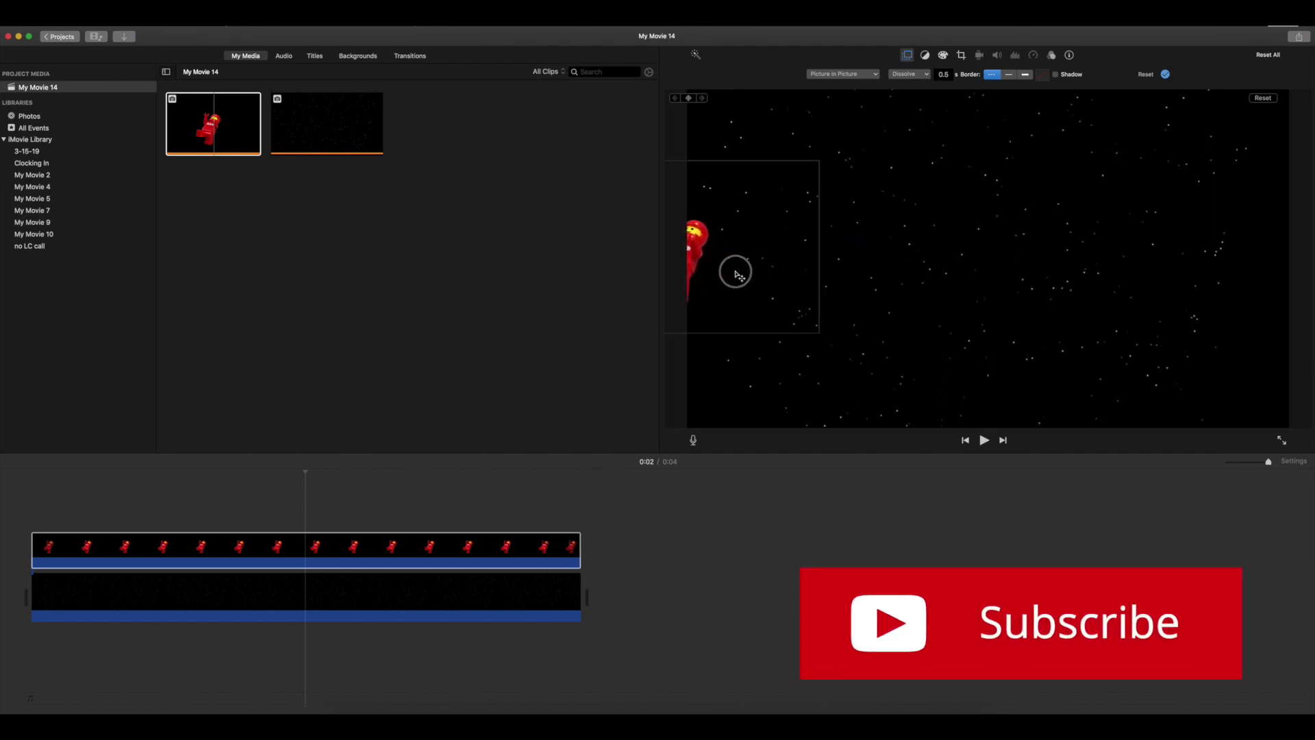
pyautogui.moveTo(735, 274); pyautogui.dragTo(745, 276)
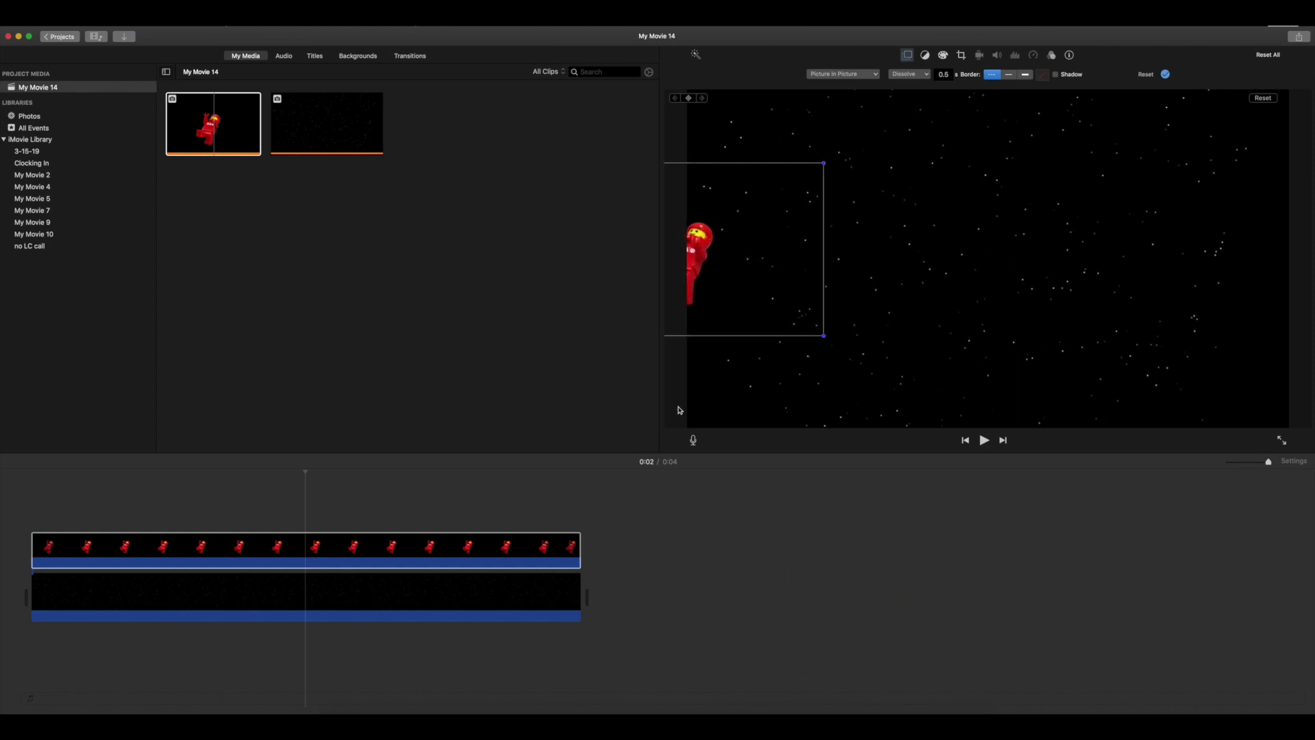
pyautogui.click(557, 499)
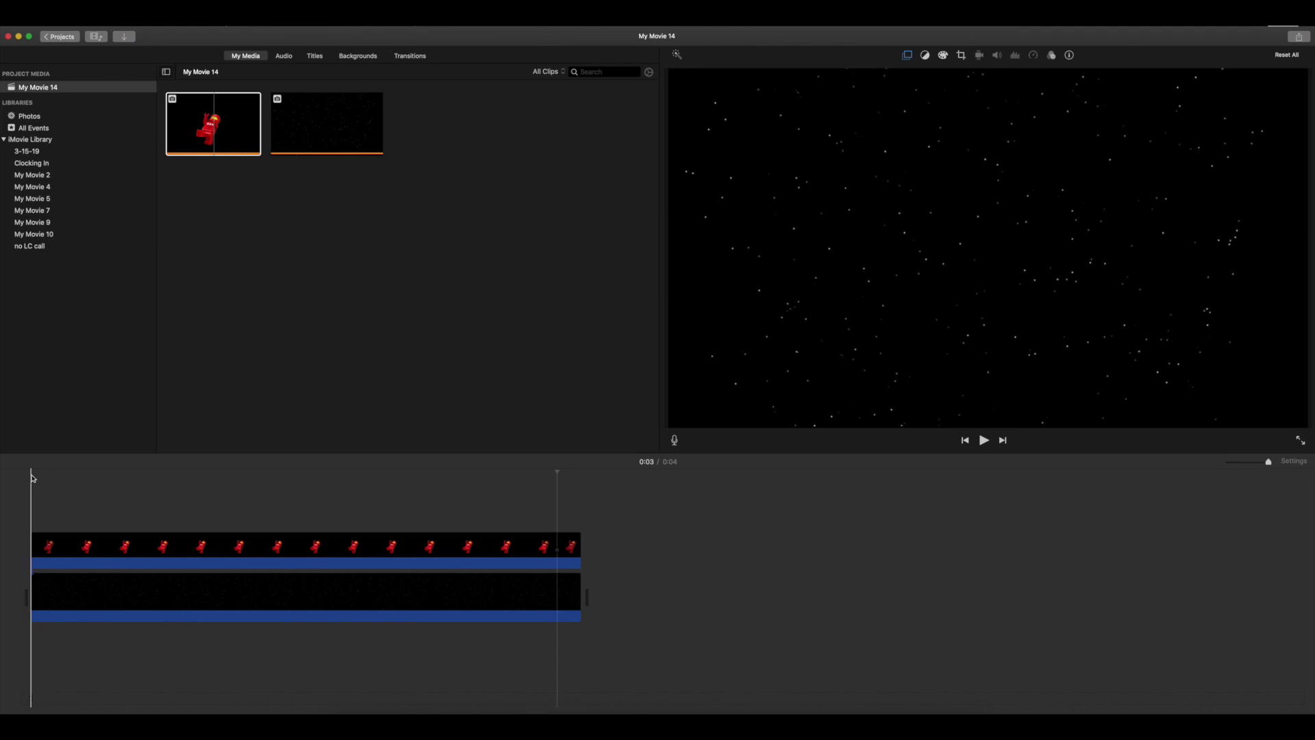
pyautogui.click(97, 546)
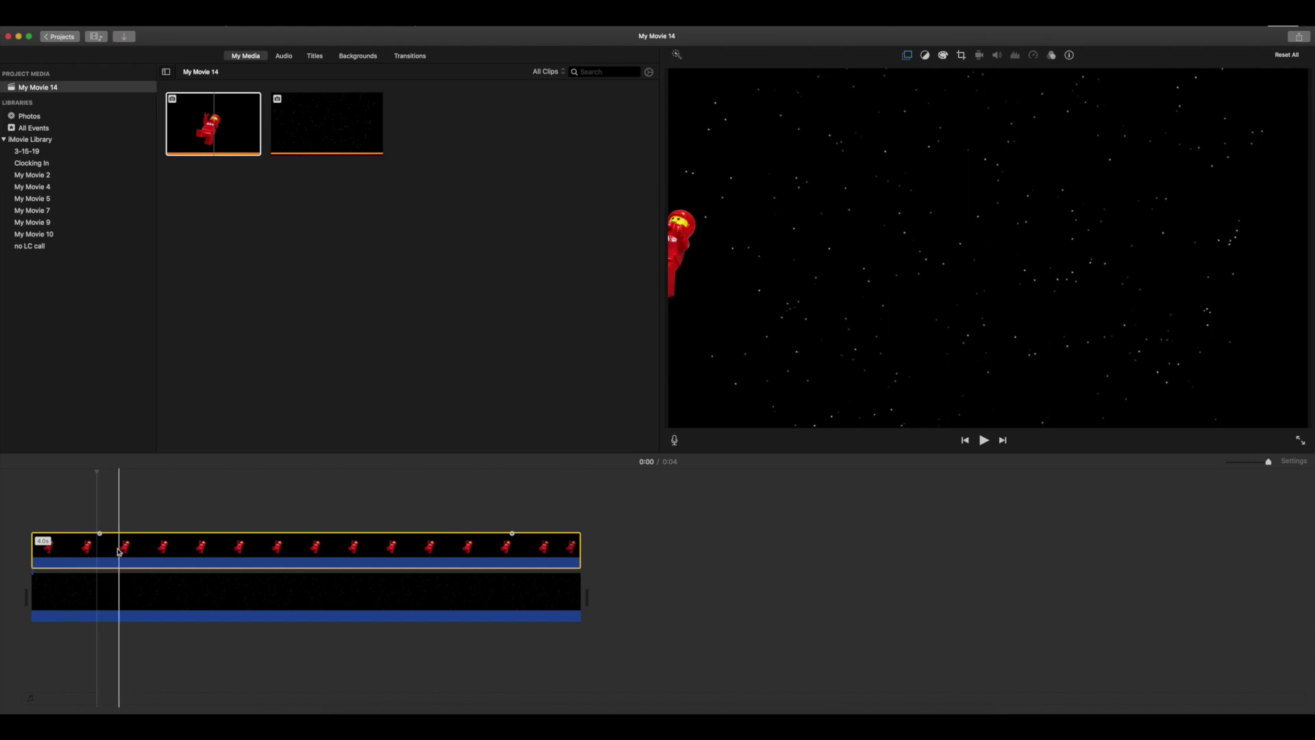
# Step: Drag the astronaut overlay's fade-in handle all the way down to zero
pyautogui.moveTo(100, 532); pyautogui.dragTo(113, 536)
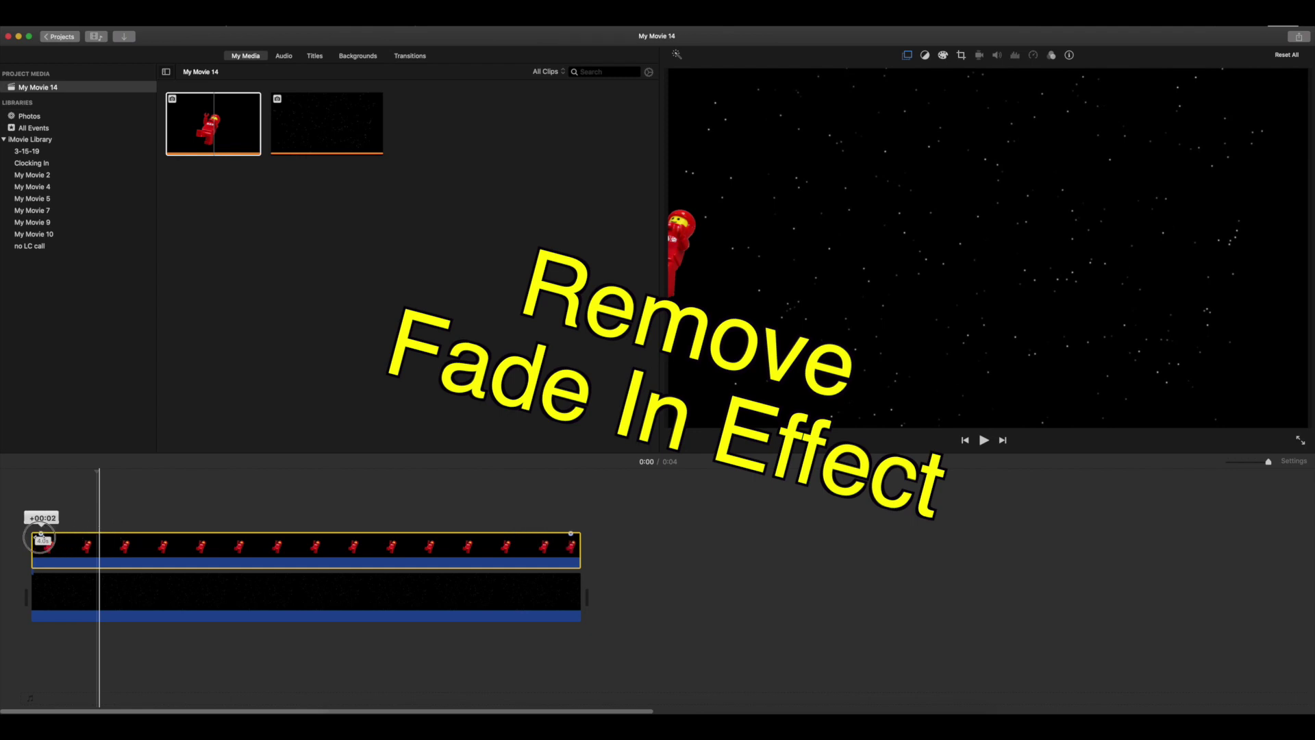
pyautogui.moveTo(33, 534); pyautogui.dragTo(33, 534)
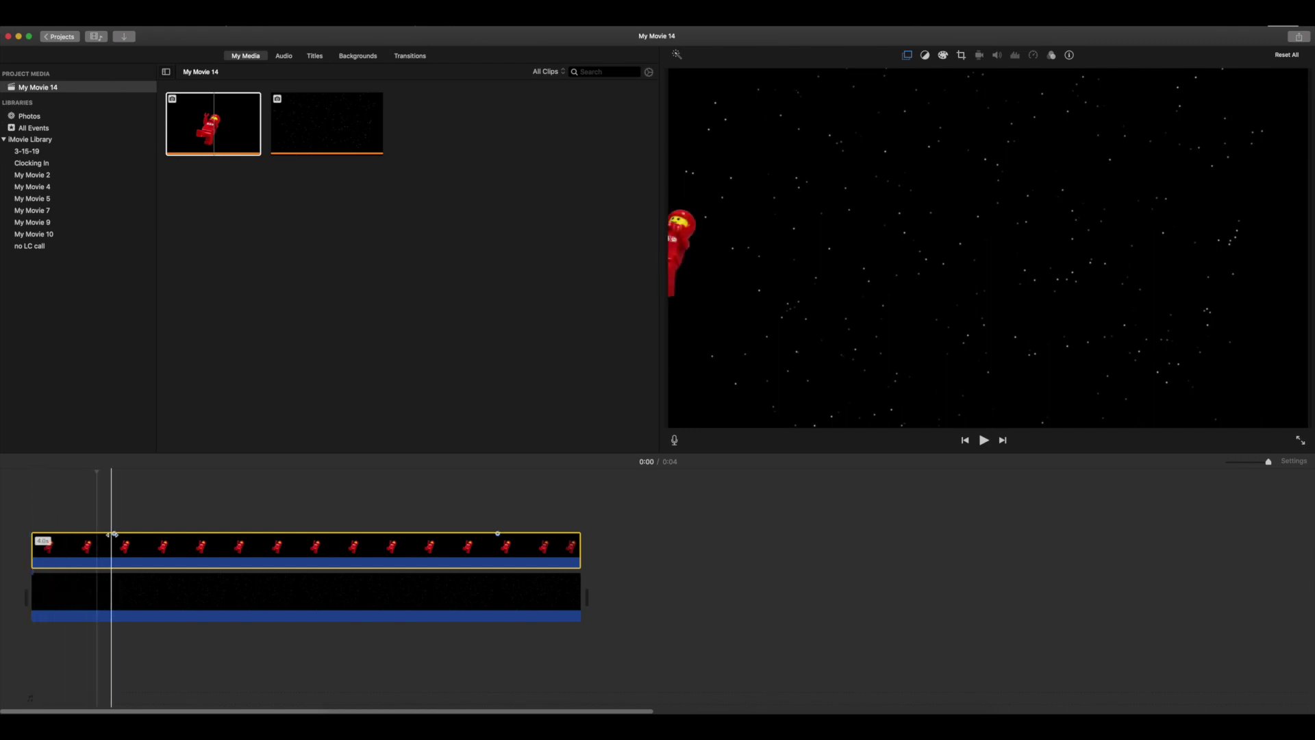
pyautogui.moveTo(97, 535); pyautogui.dragTo(33, 534)
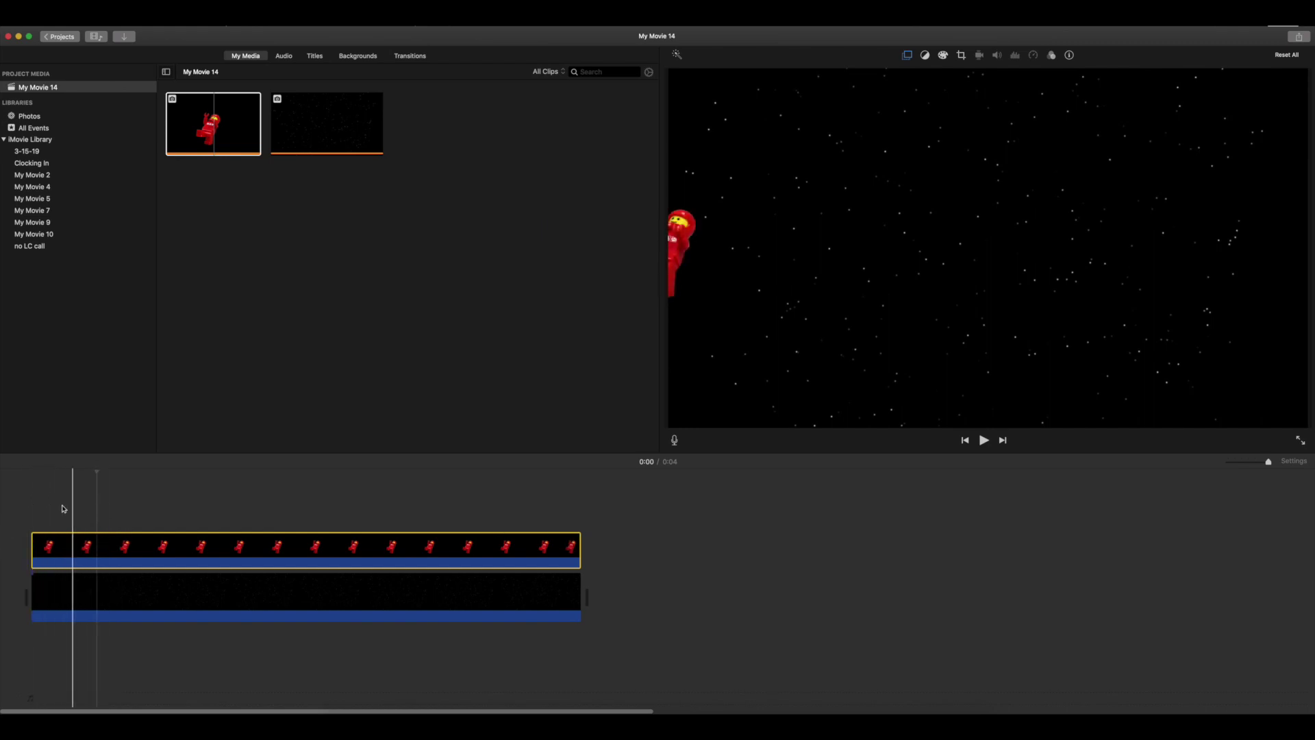
pyautogui.click(26, 472)
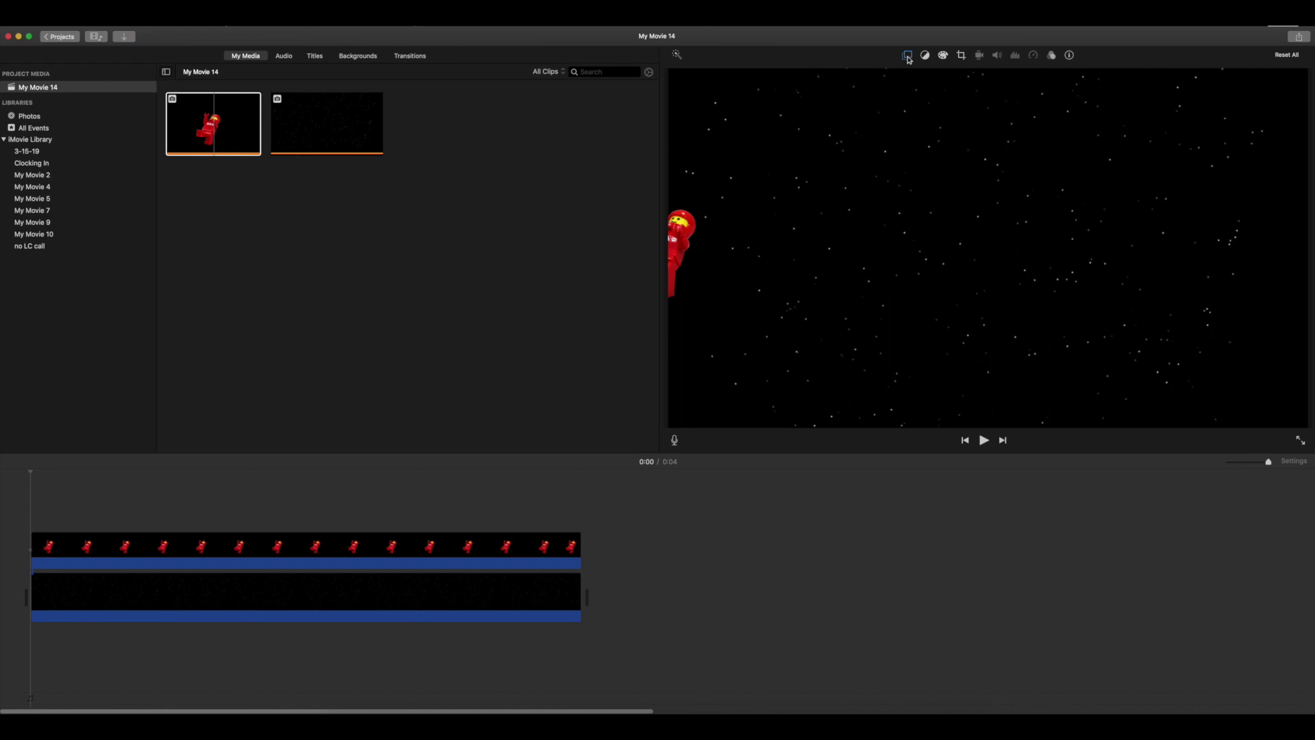
# Step: Show the astronaut's Picture in Picture settings at the clip start, with 0-second dissolve
pyautogui.click(908, 59)
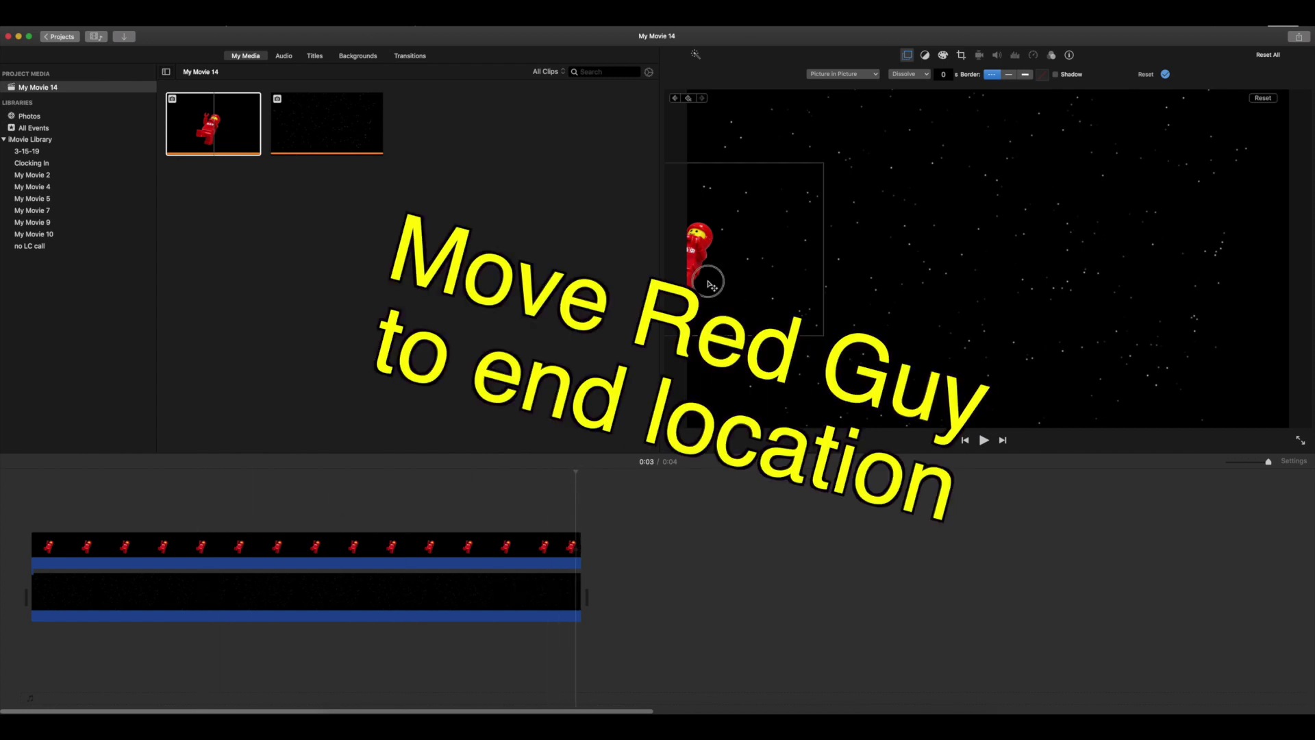
pyautogui.moveTo(709, 283); pyautogui.dragTo(1305, 294)
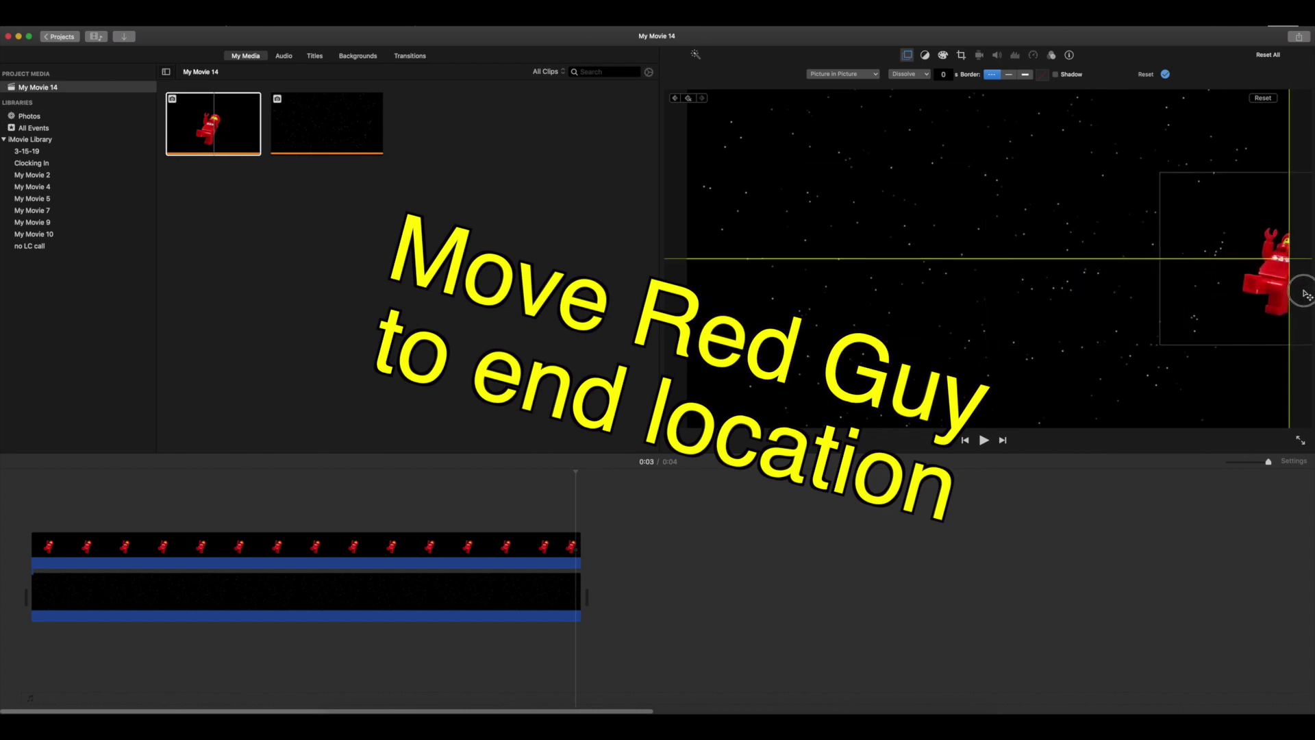
pyautogui.moveTo(1305, 295); pyautogui.dragTo(1306, 295)
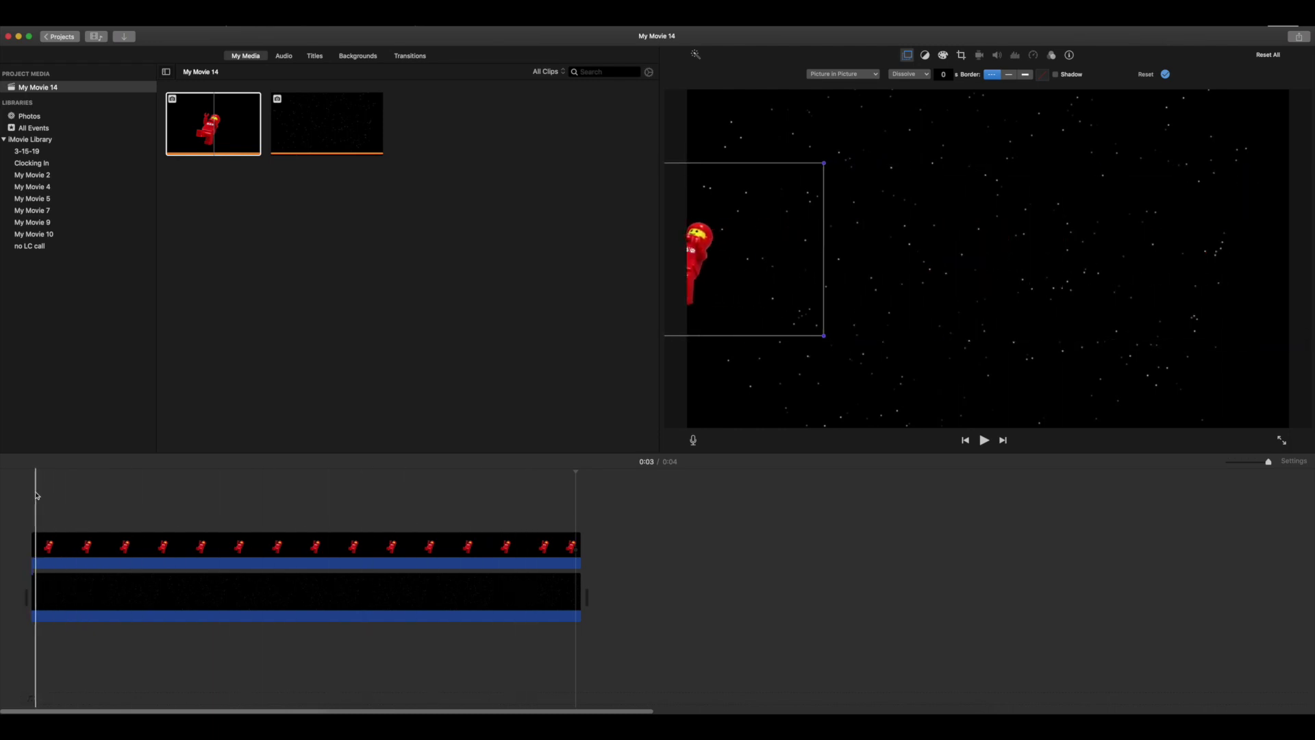
pyautogui.press('space')
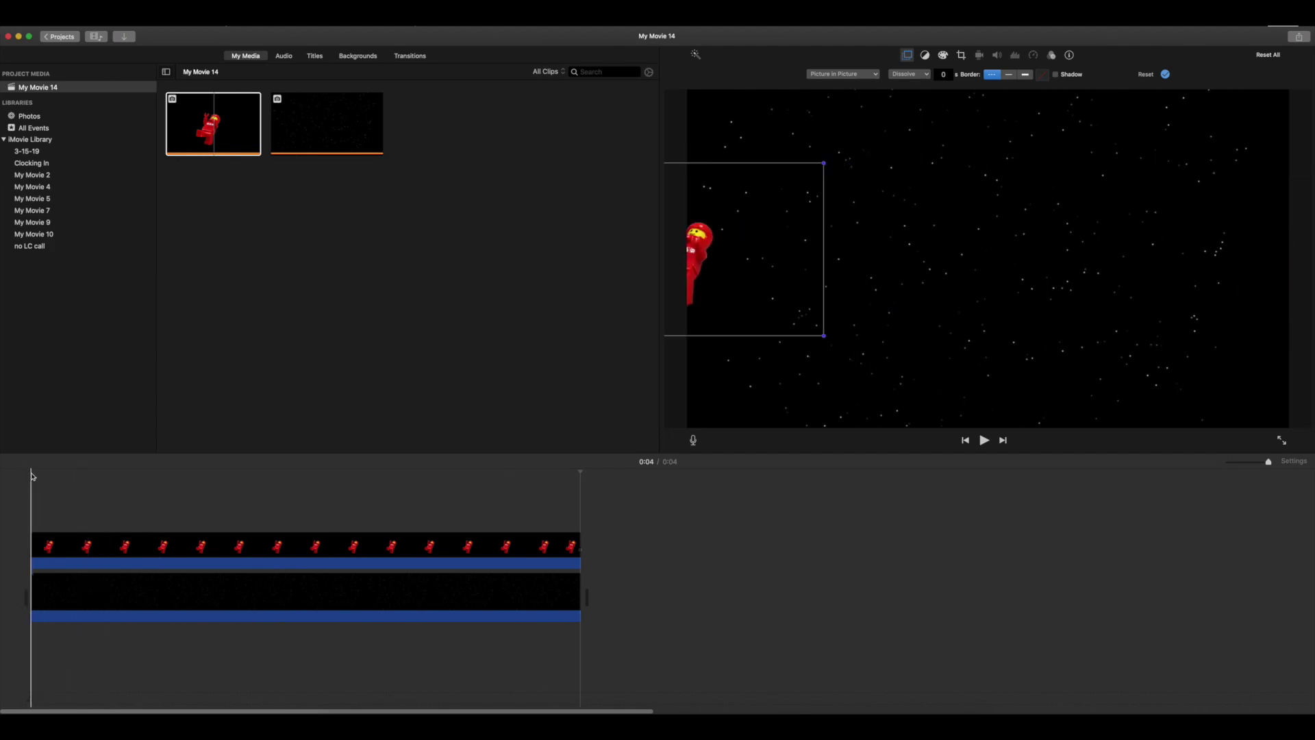
pyautogui.press('space')
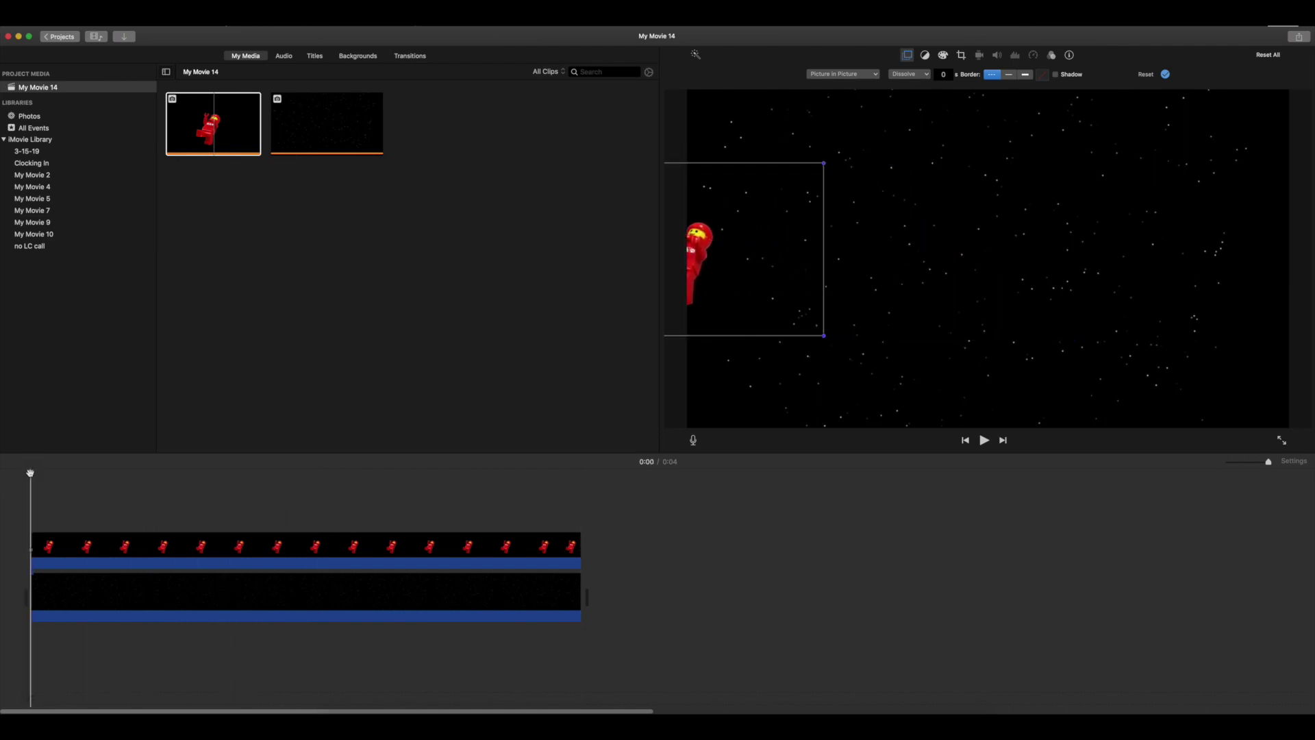
# Step: Browse the title templates and preview the movie
pyautogui.click(616, 499)
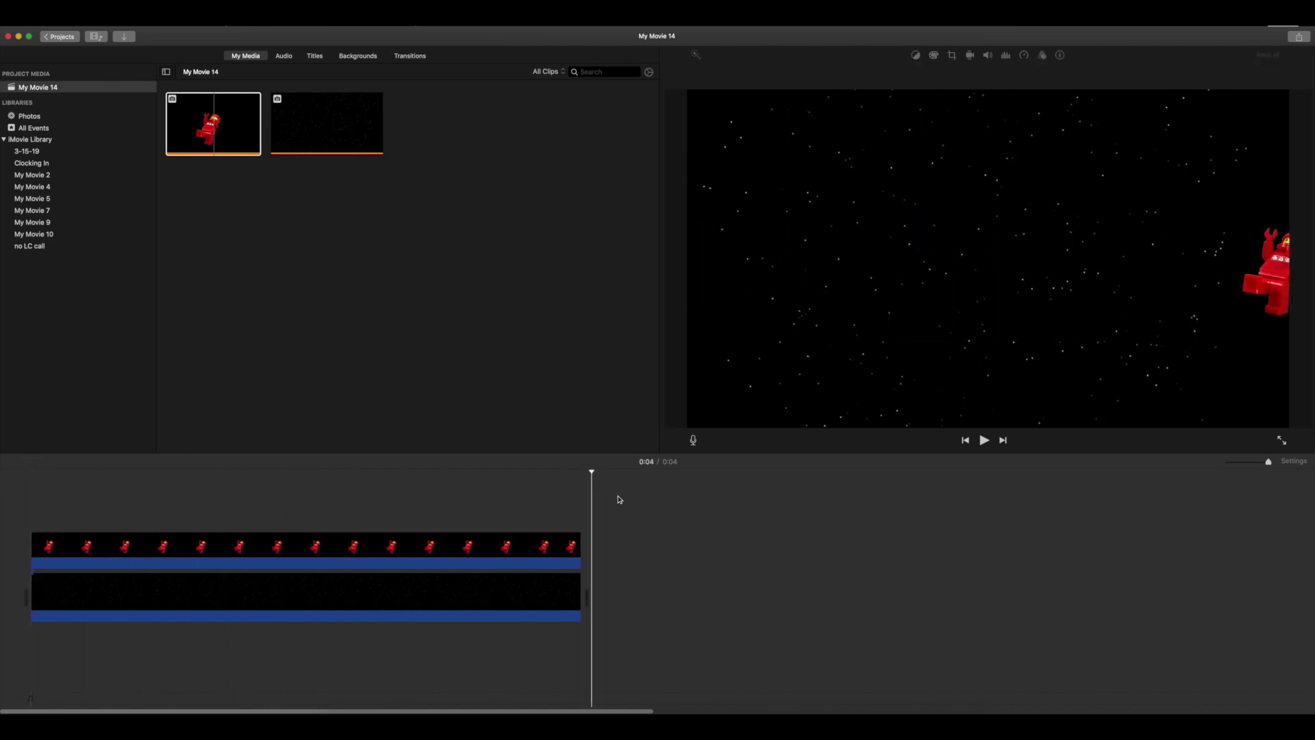
pyautogui.click(316, 60)
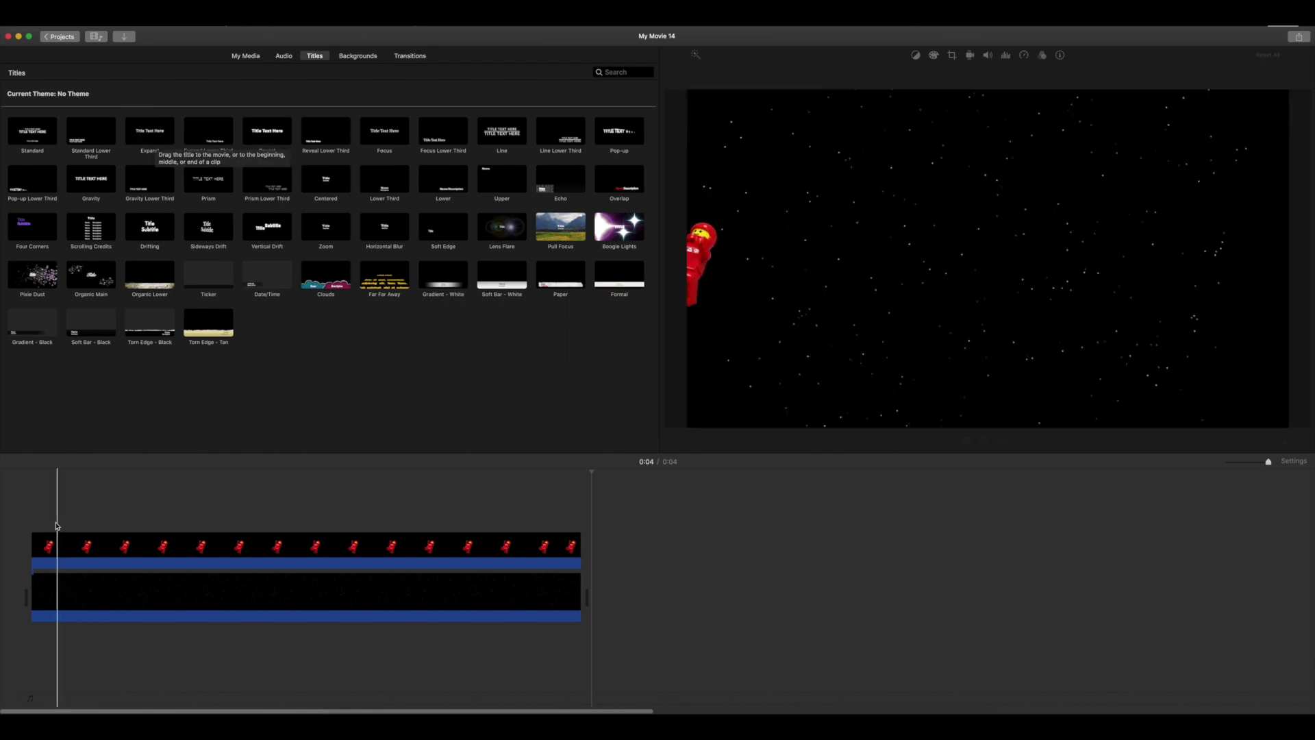
pyautogui.press('space')
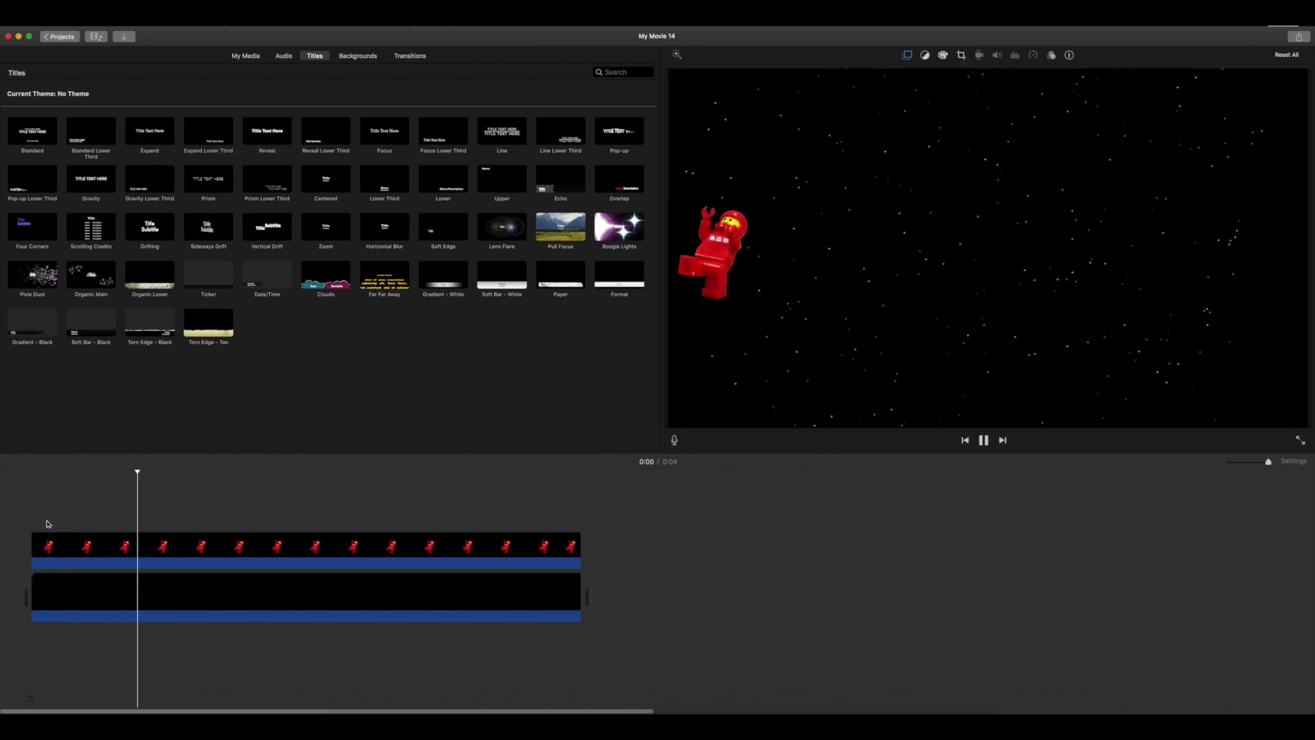
pyautogui.press('space')
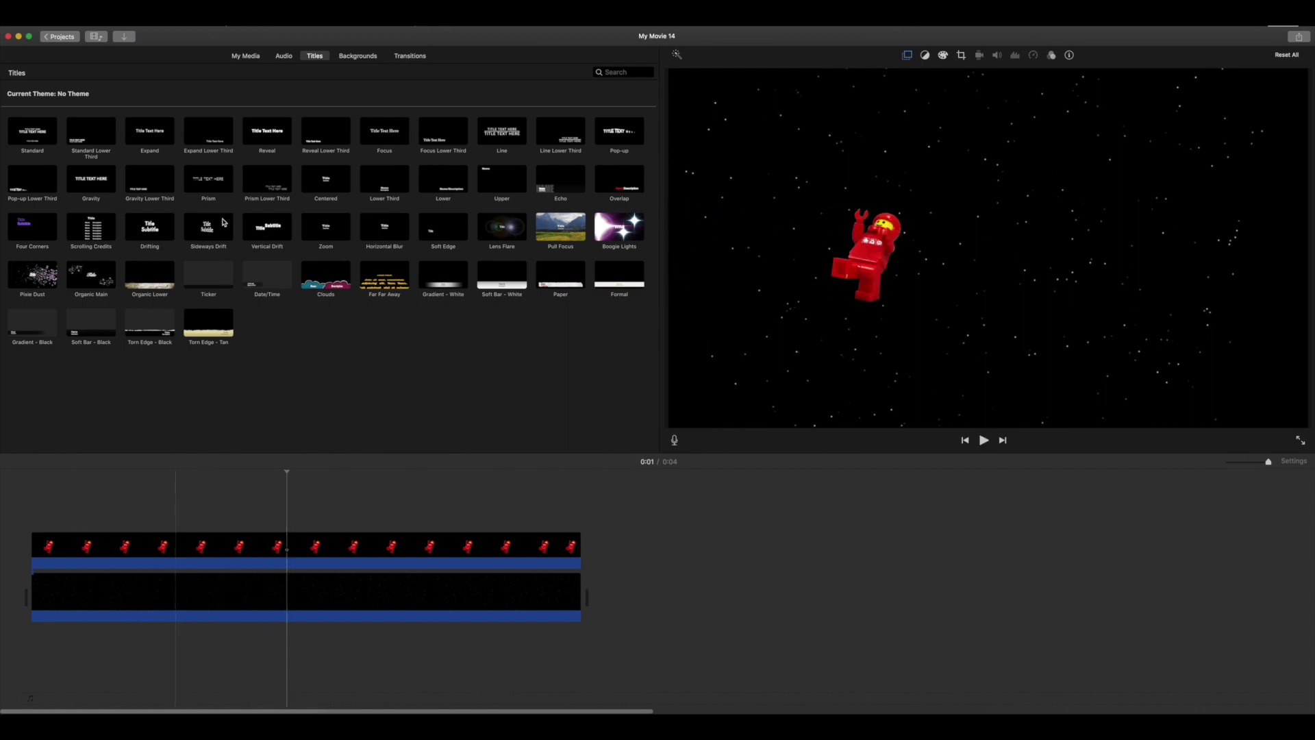
# Step: Add the Expand title over the clip's second half, trimmed to end with the clip
pyautogui.moveTo(151, 136); pyautogui.dragTo(296, 524)
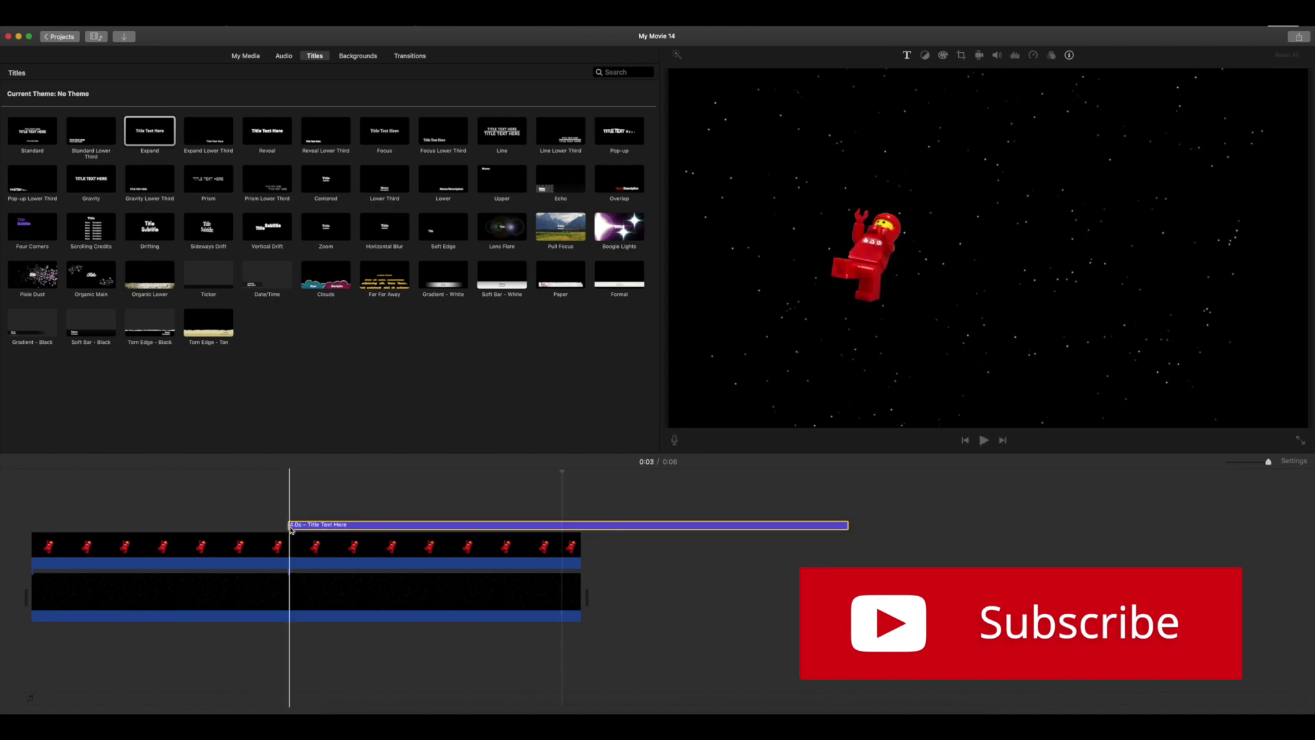
pyautogui.click(789, 531)
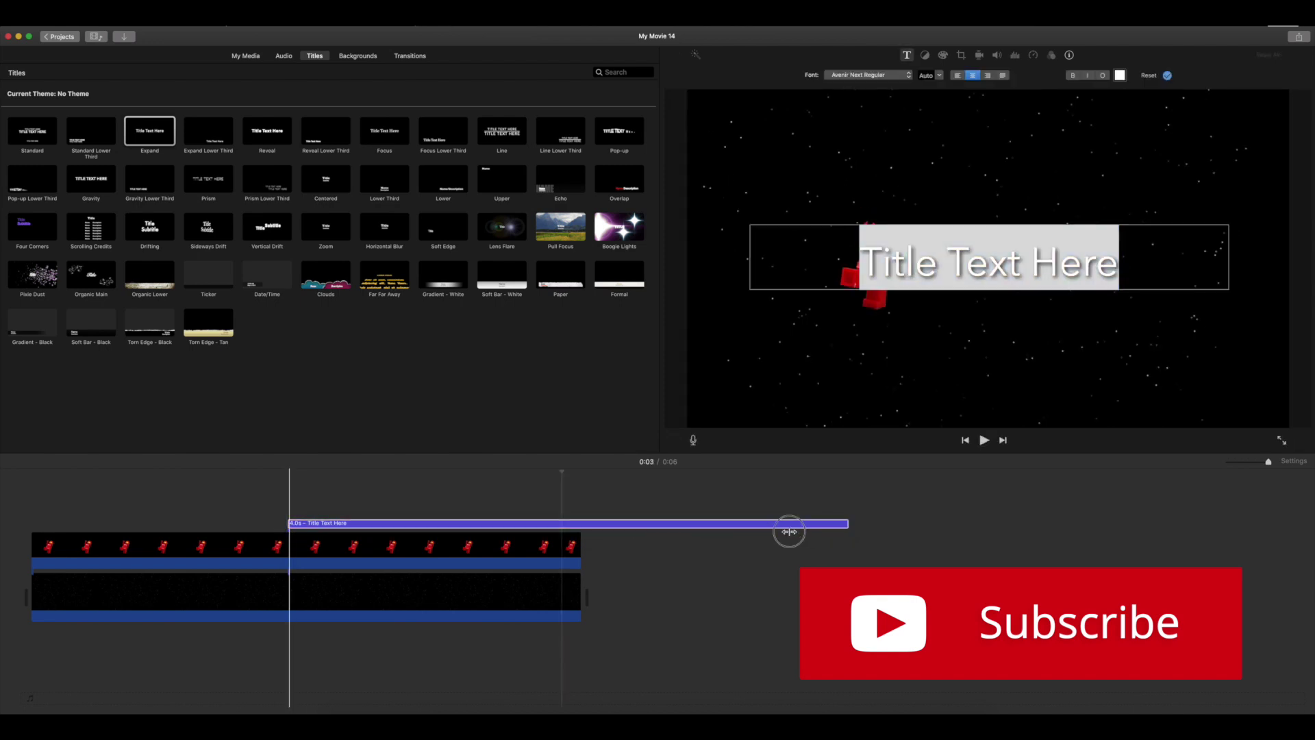
pyautogui.moveTo(850, 524); pyautogui.dragTo(581, 530)
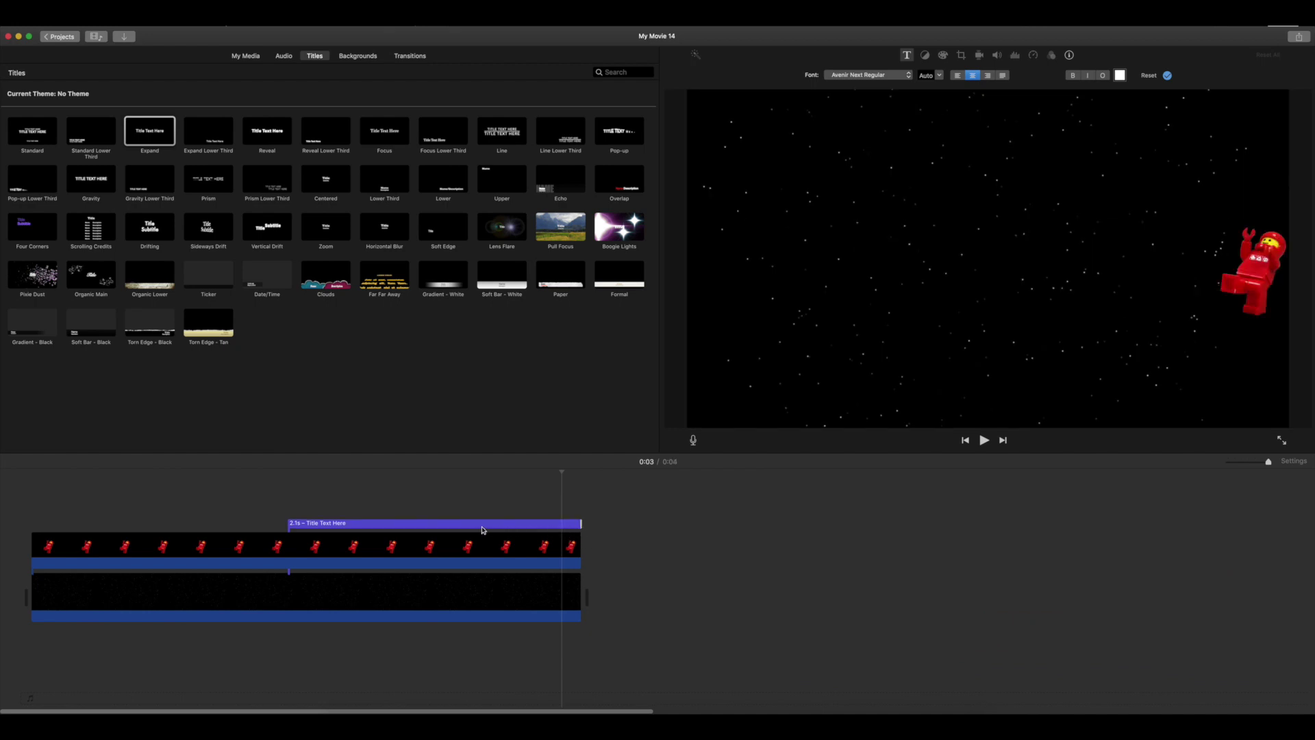
pyautogui.click(247, 475)
# Step: Replace 'Title Text Here' with 'Red was NOT the Imposter'
pyautogui.press('space')
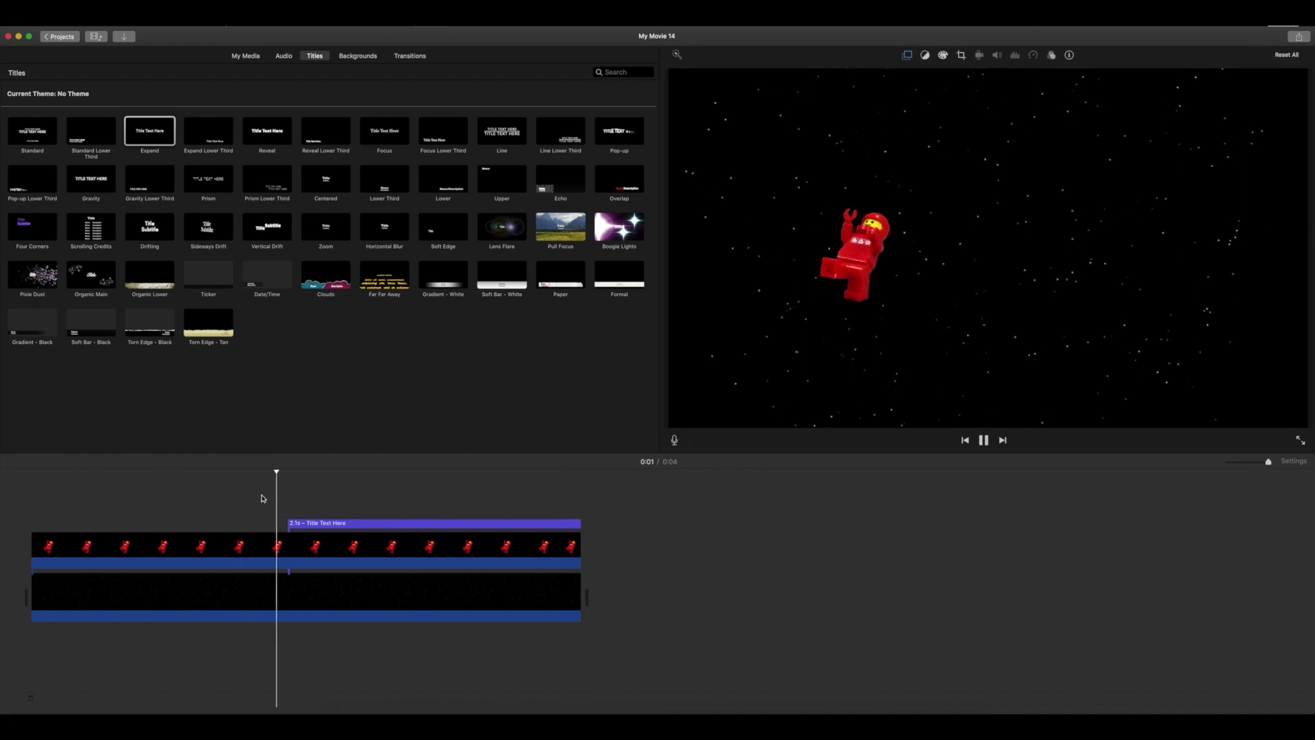
pyautogui.press('space')
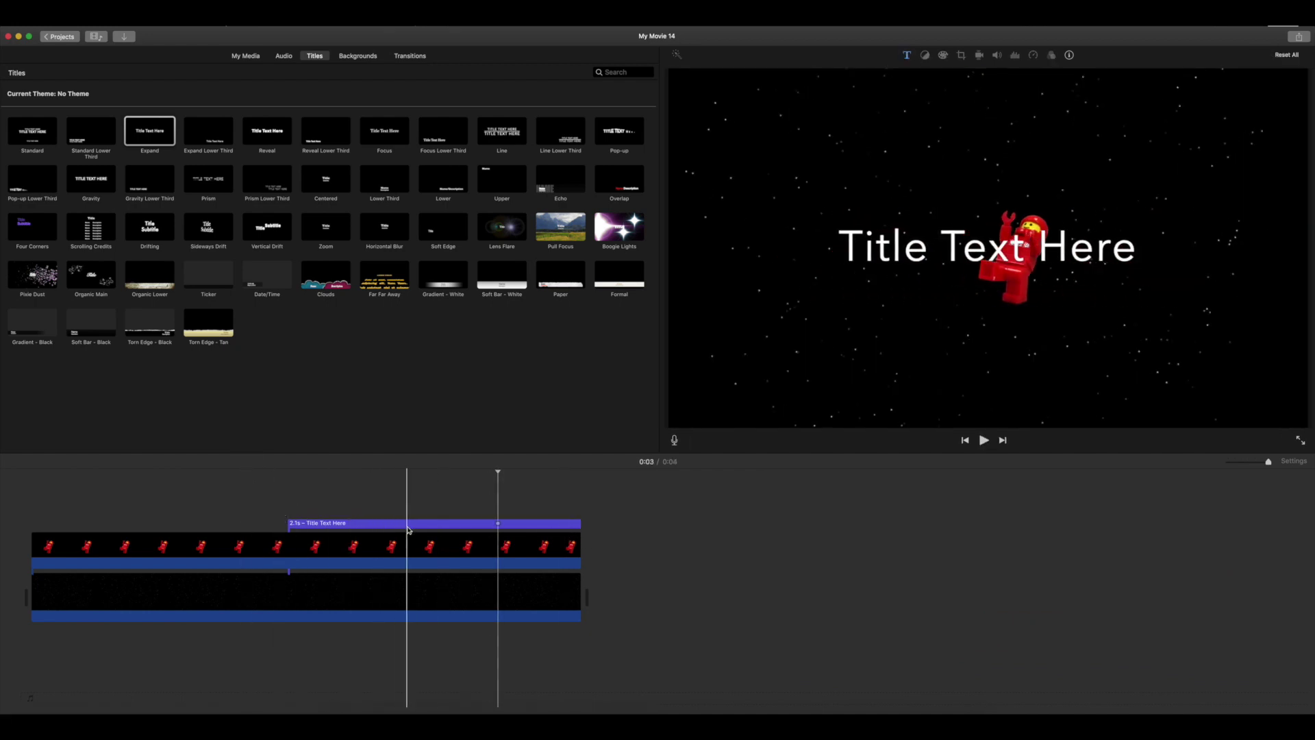
pyautogui.doubleClick(378, 524)
pyautogui.write('REd')
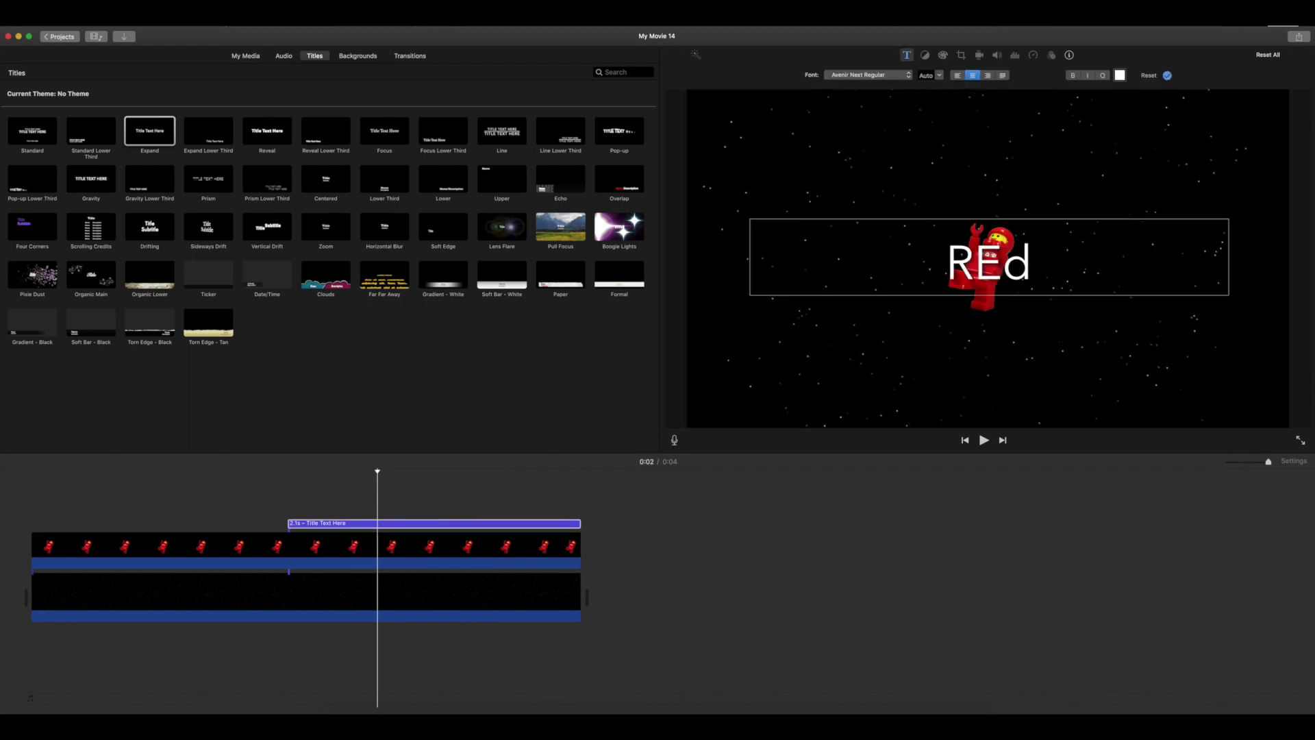
pyautogui.press('BackSpace')
pyautogui.write('w')
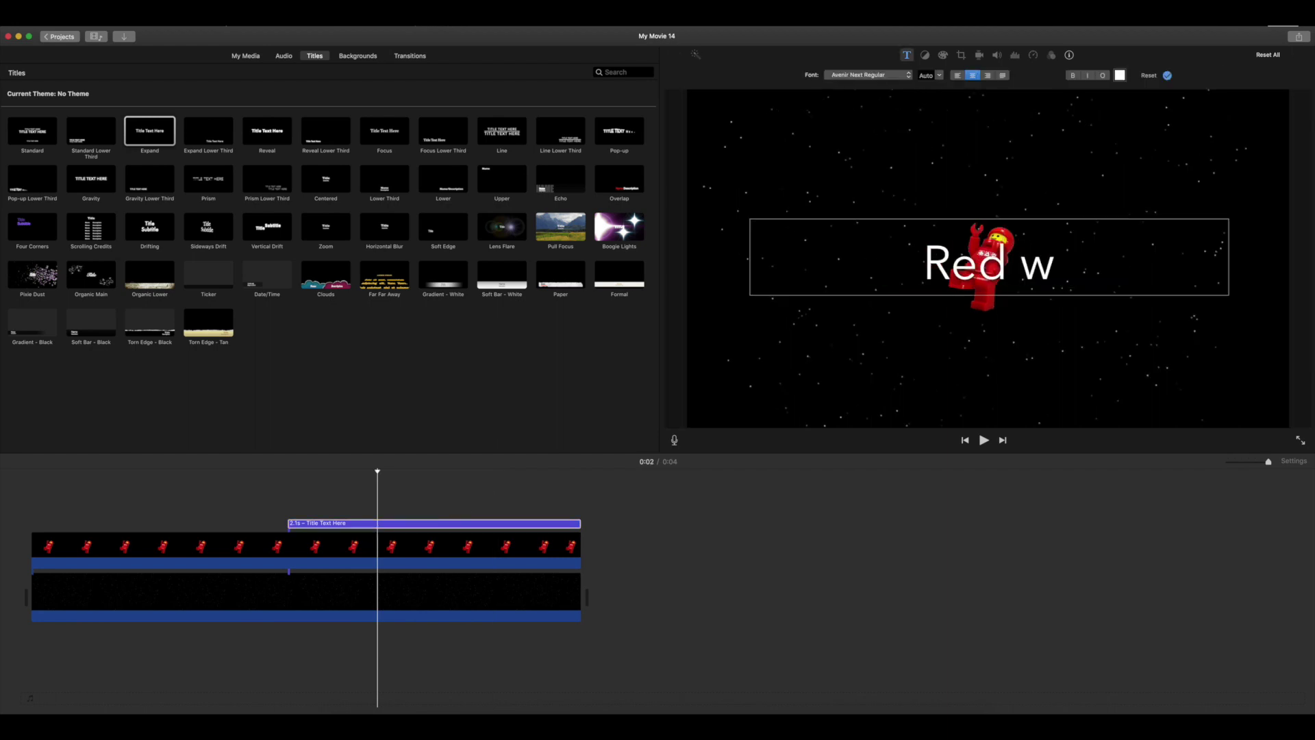
pyautogui.write('as NOT the')
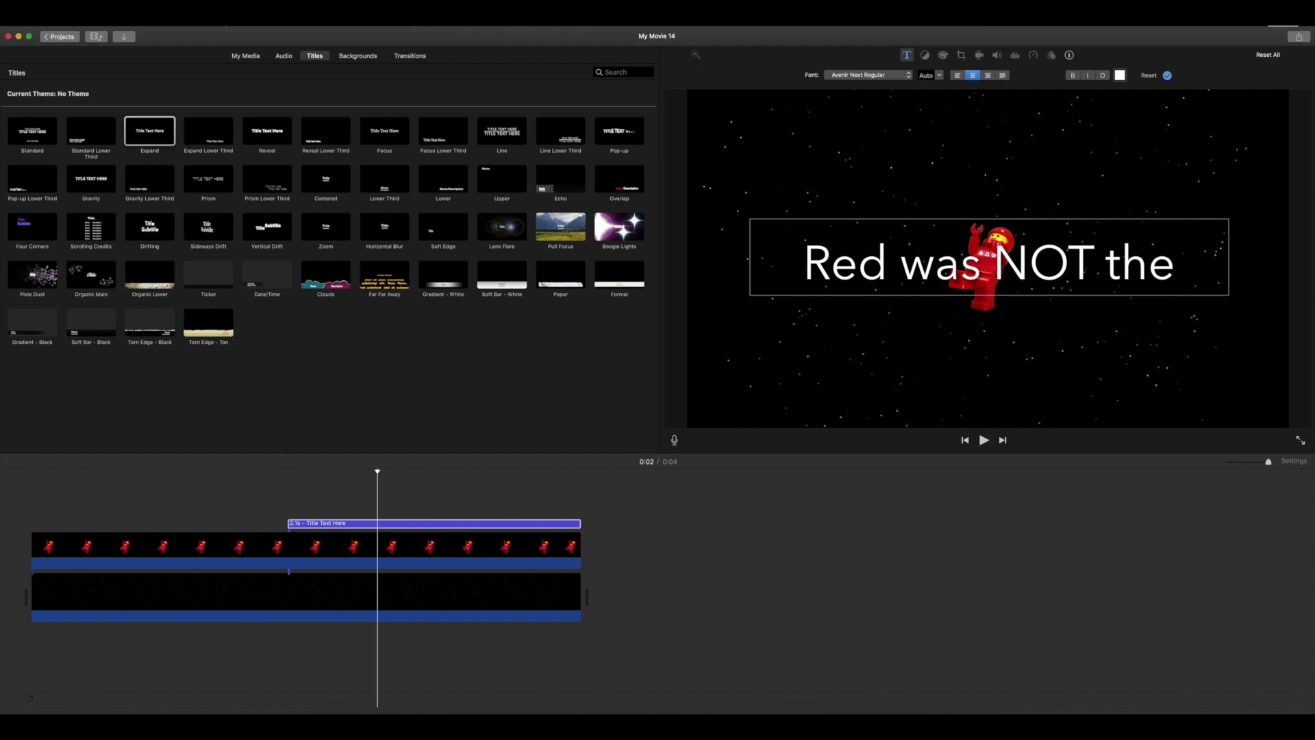
pyautogui.write(' Imp')
pyautogui.press('BackSpace')
pyautogui.write('mposter')
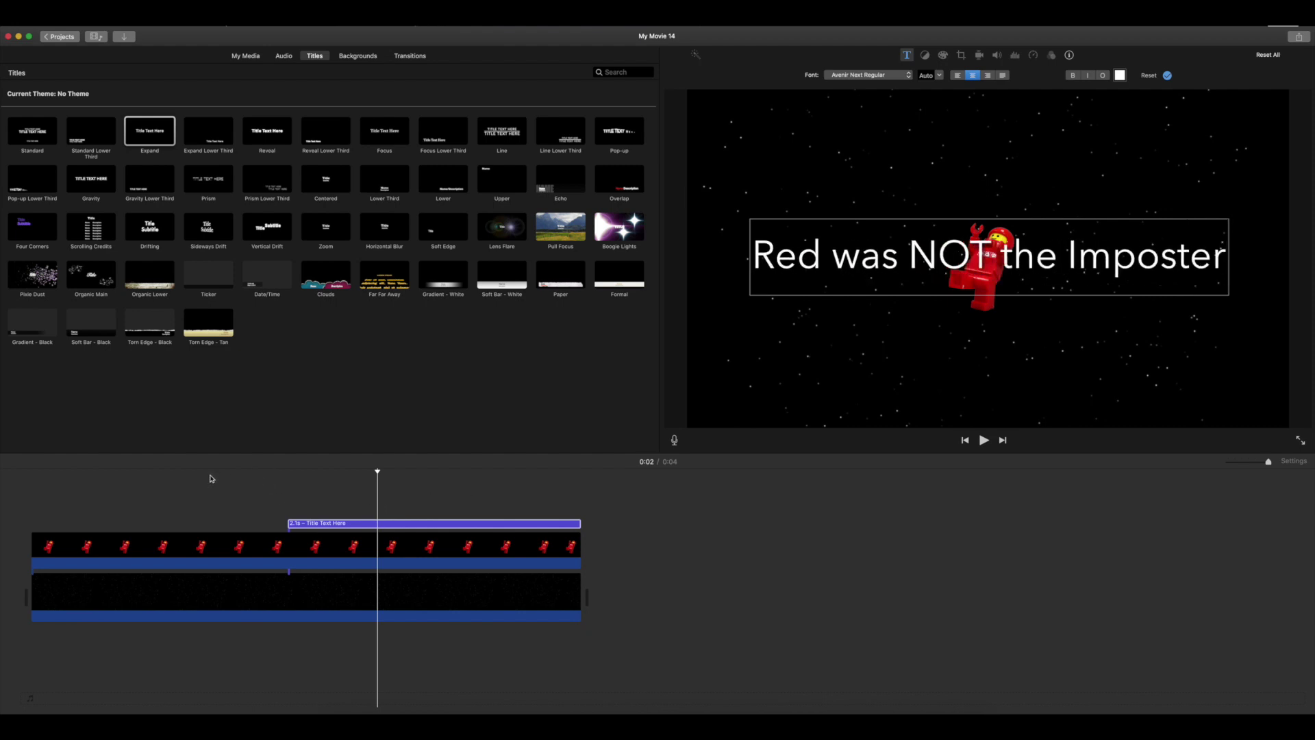
pyautogui.click(181, 472)
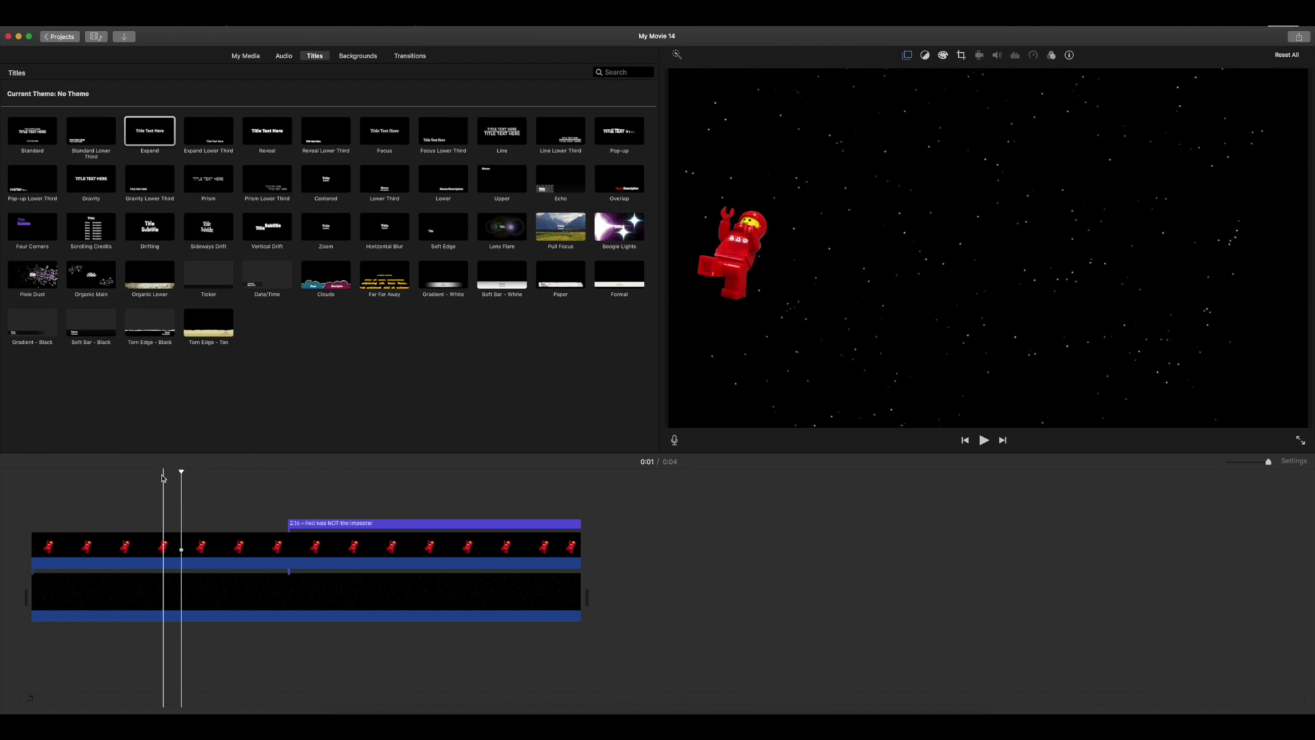
pyautogui.click(30, 479)
# Step: Play the movie to review the 'Red was NOT the Imposter' title's timing
pyautogui.press('space')
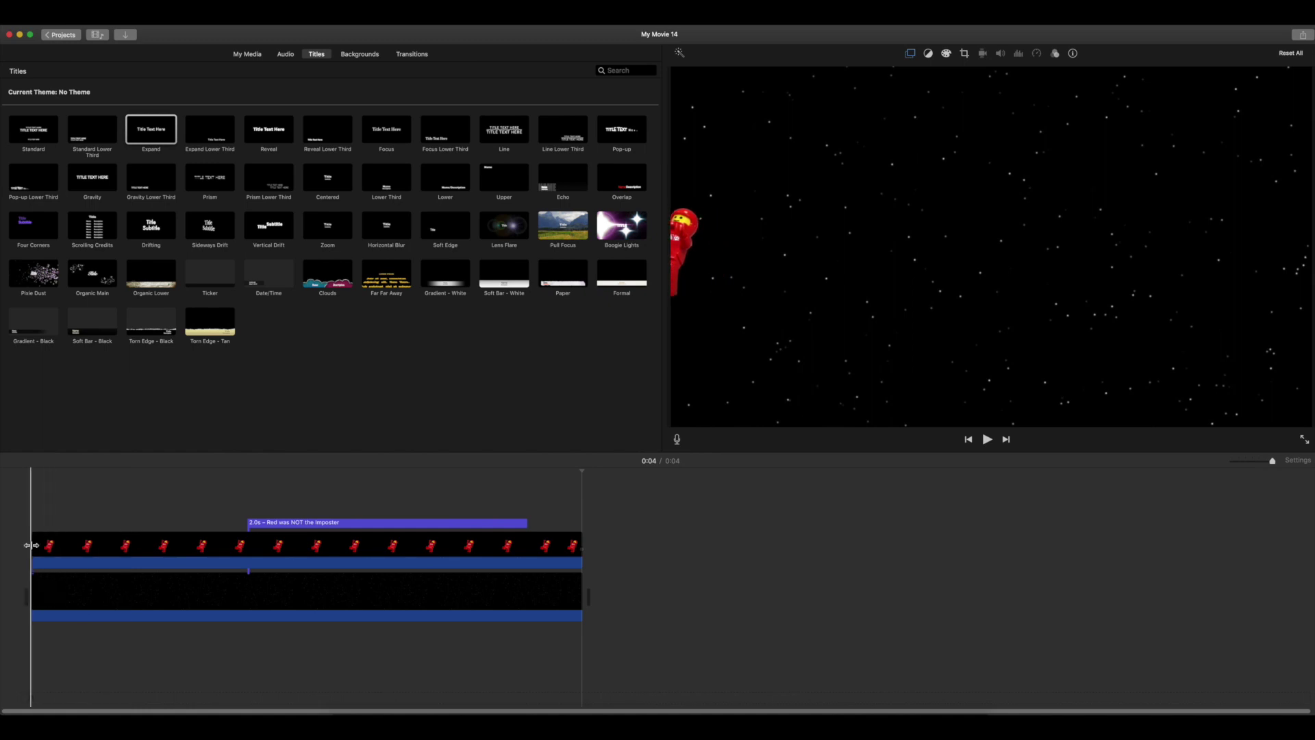
pyautogui.click(53, 548)
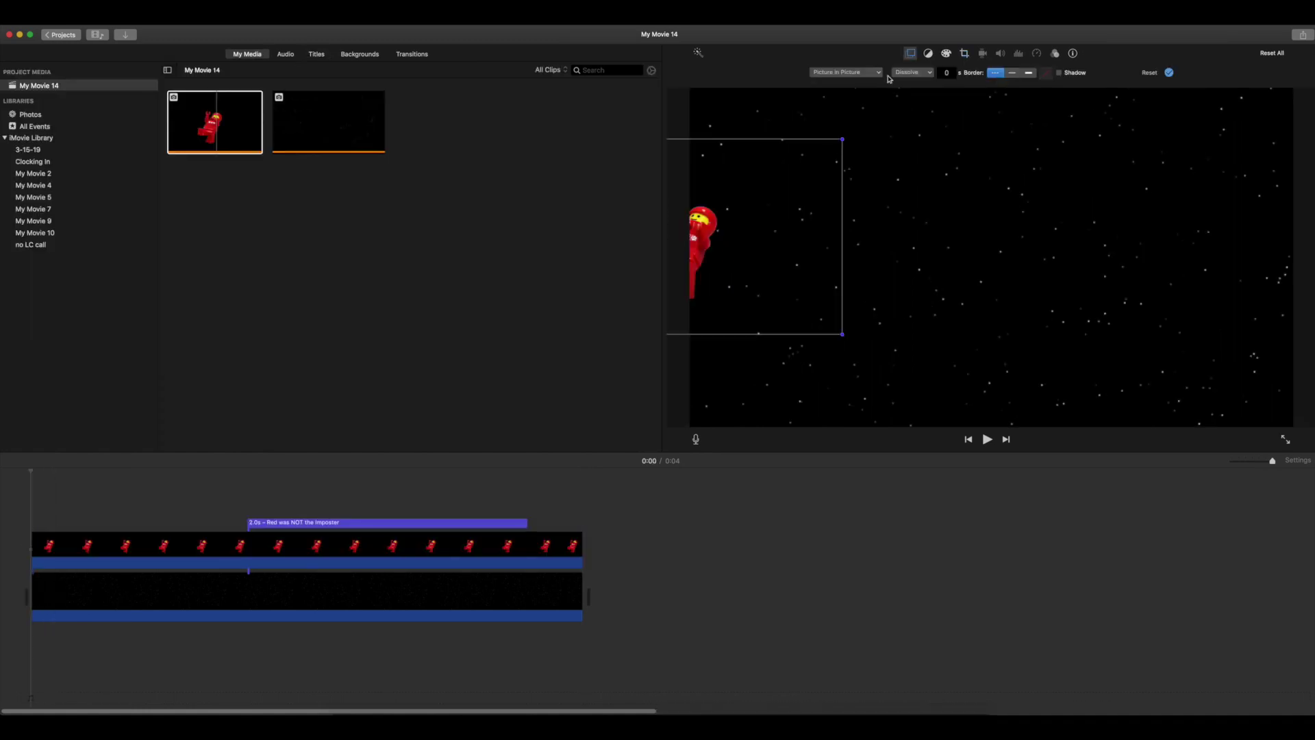
# Step: Keep Picture in Picture and move the astronaut inset to the starfield's upper middle
pyautogui.click(879, 73)
pyautogui.click(858, 110)
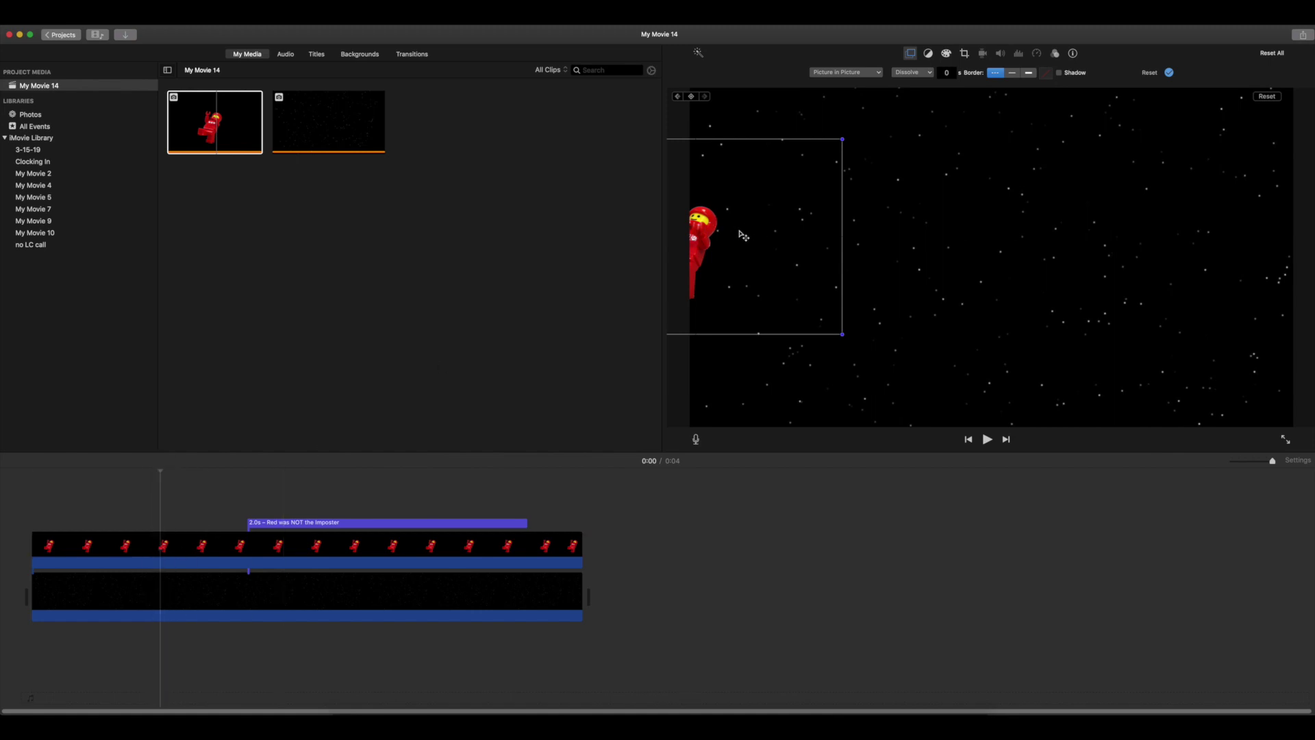
pyautogui.moveTo(728, 242); pyautogui.dragTo(926, 138)
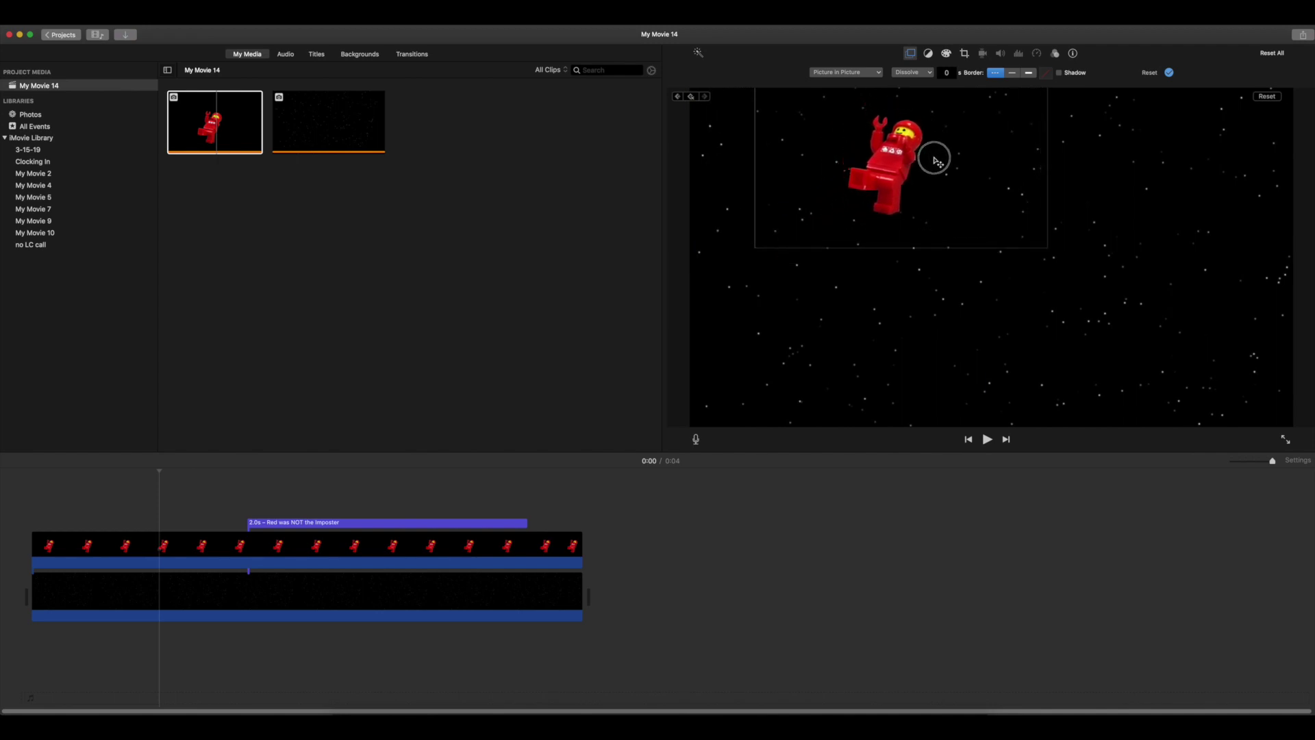
pyautogui.moveTo(926, 138); pyautogui.dragTo(936, 173)
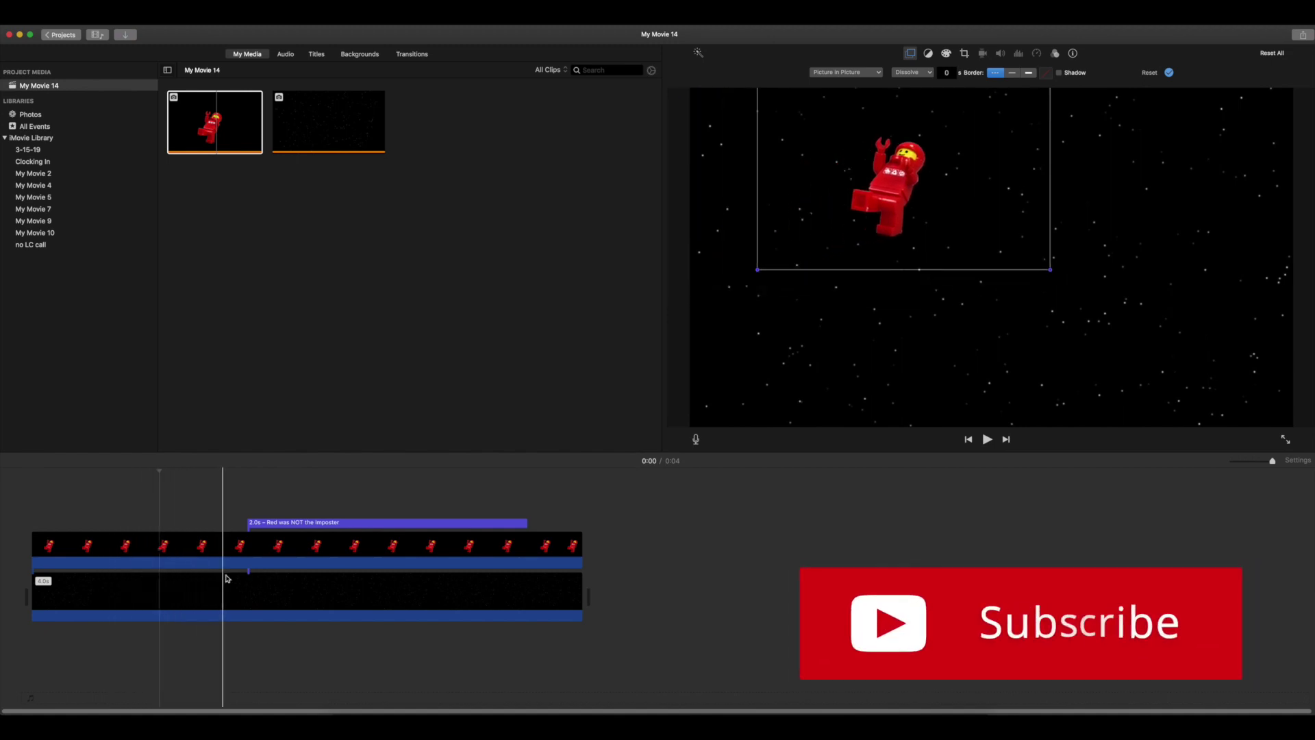
# Step: At the two-second mark, move the astronaut to the right edge, then play the animation
pyautogui.click(385, 471)
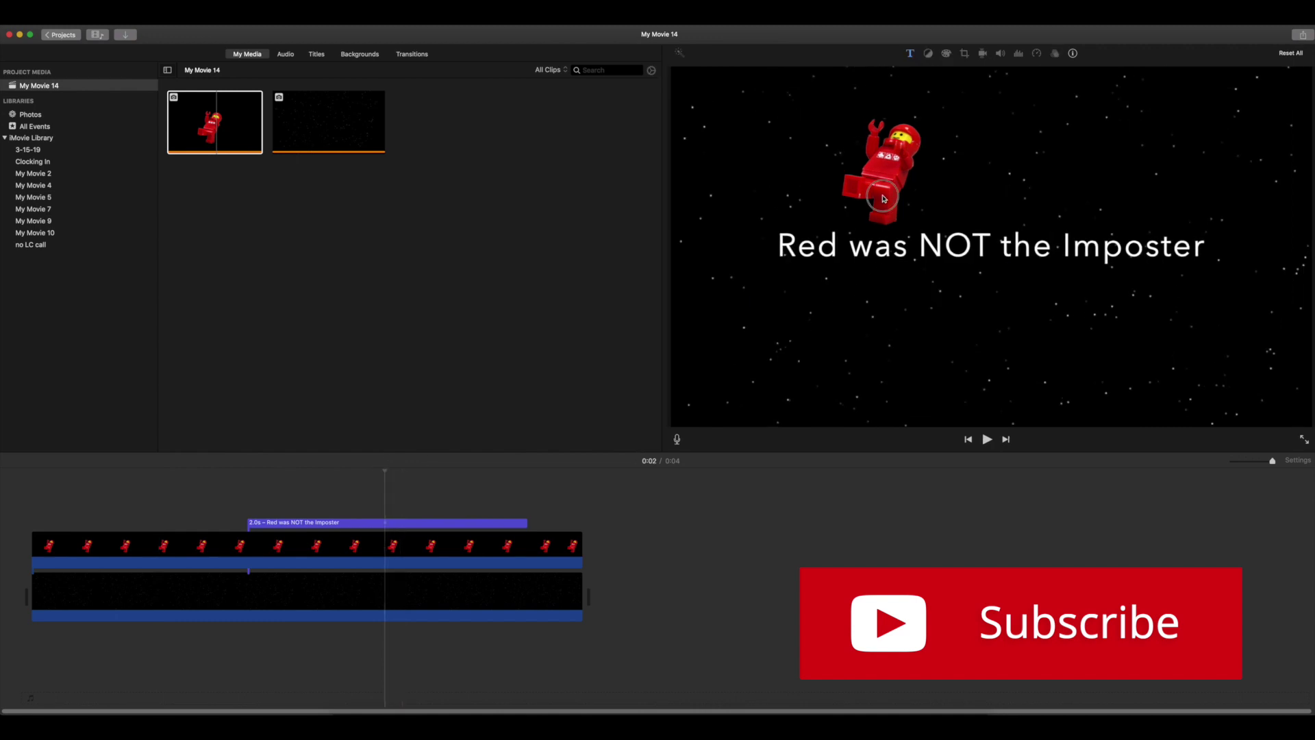
pyautogui.click(385, 551)
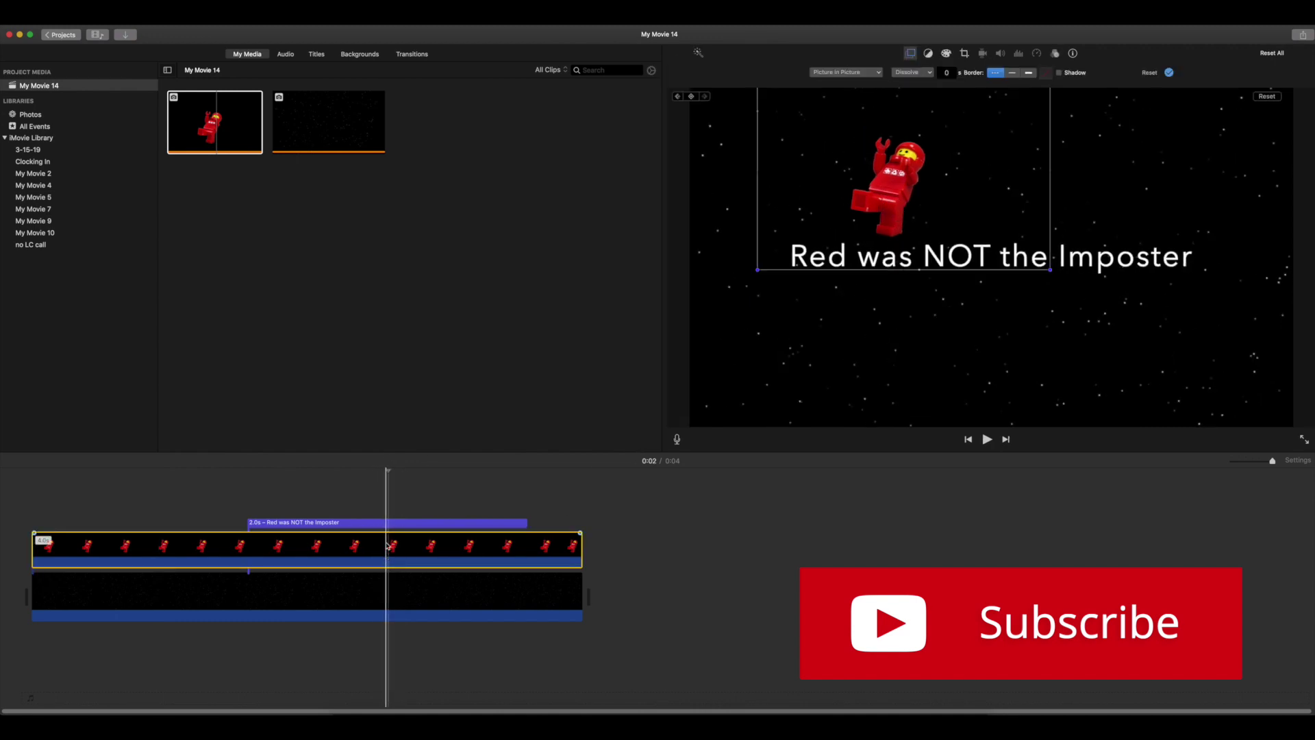
pyautogui.moveTo(910, 213); pyautogui.dragTo(1081, 334)
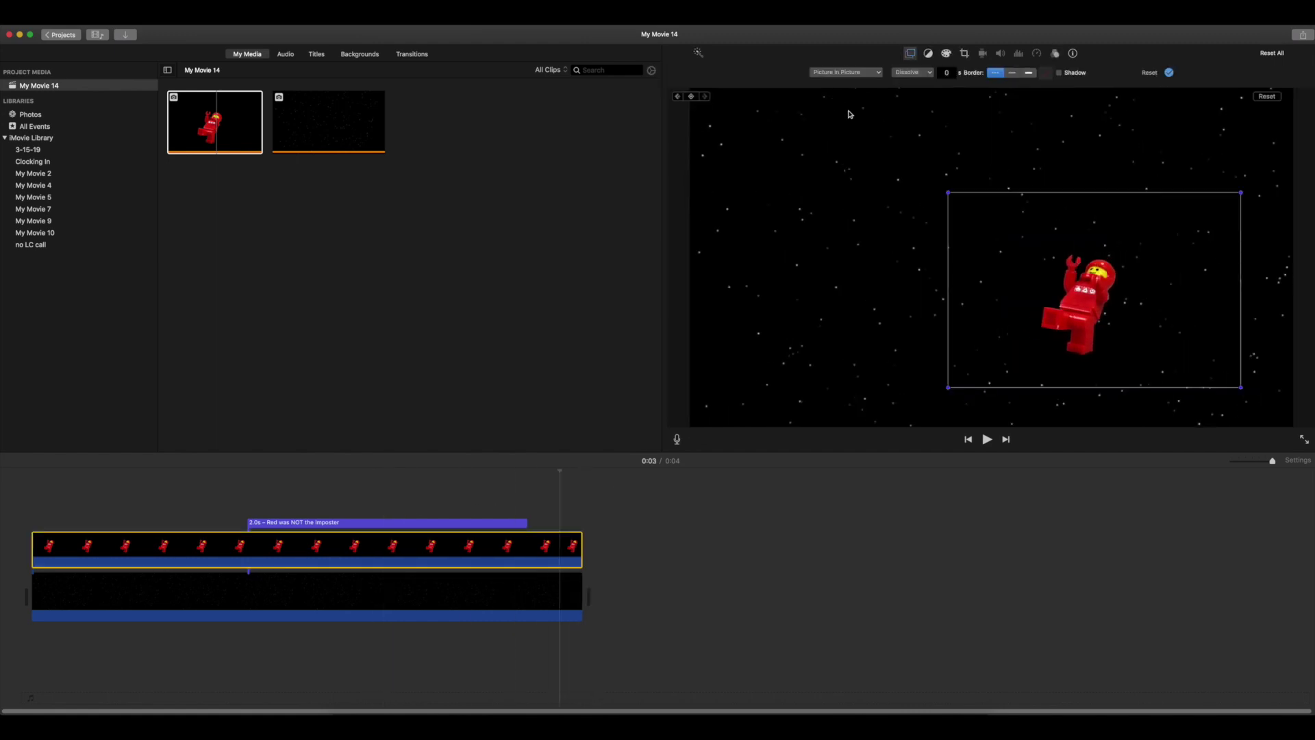
pyautogui.moveTo(1066, 300); pyautogui.dragTo(1276, 243)
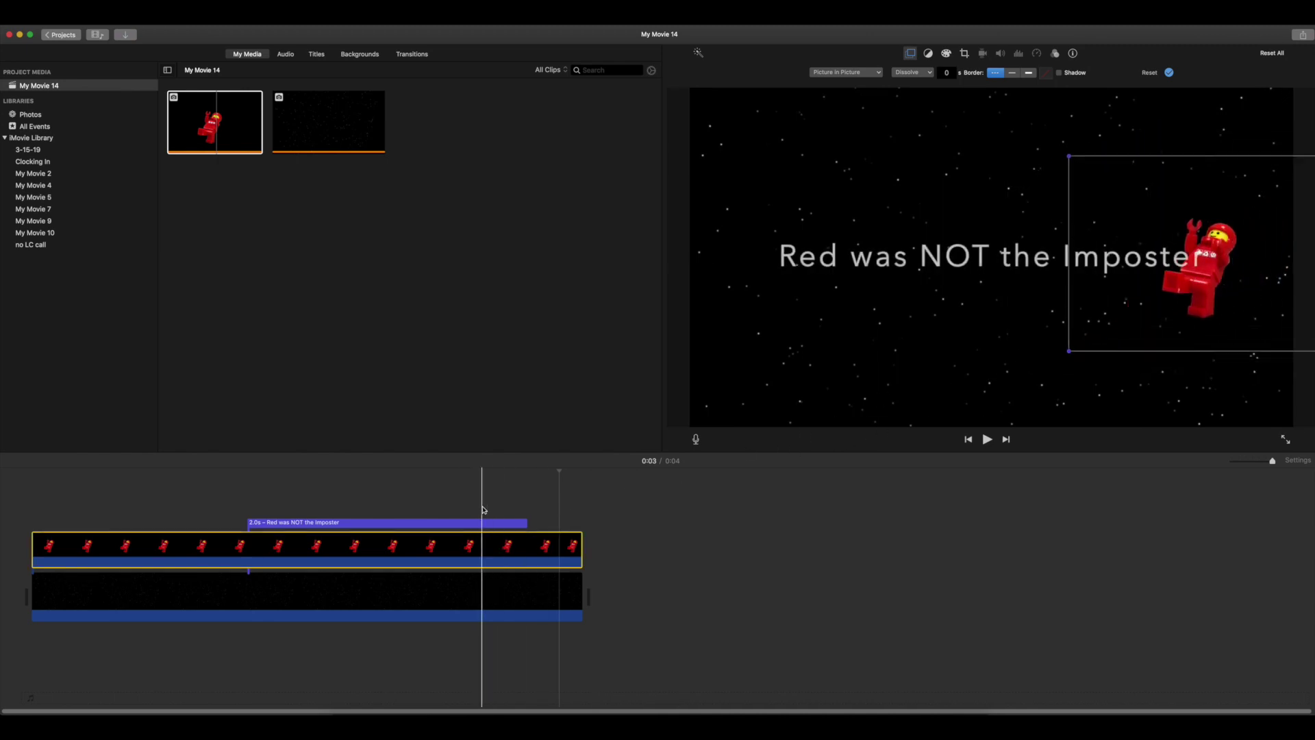
pyautogui.click(31, 477)
pyautogui.press('space')
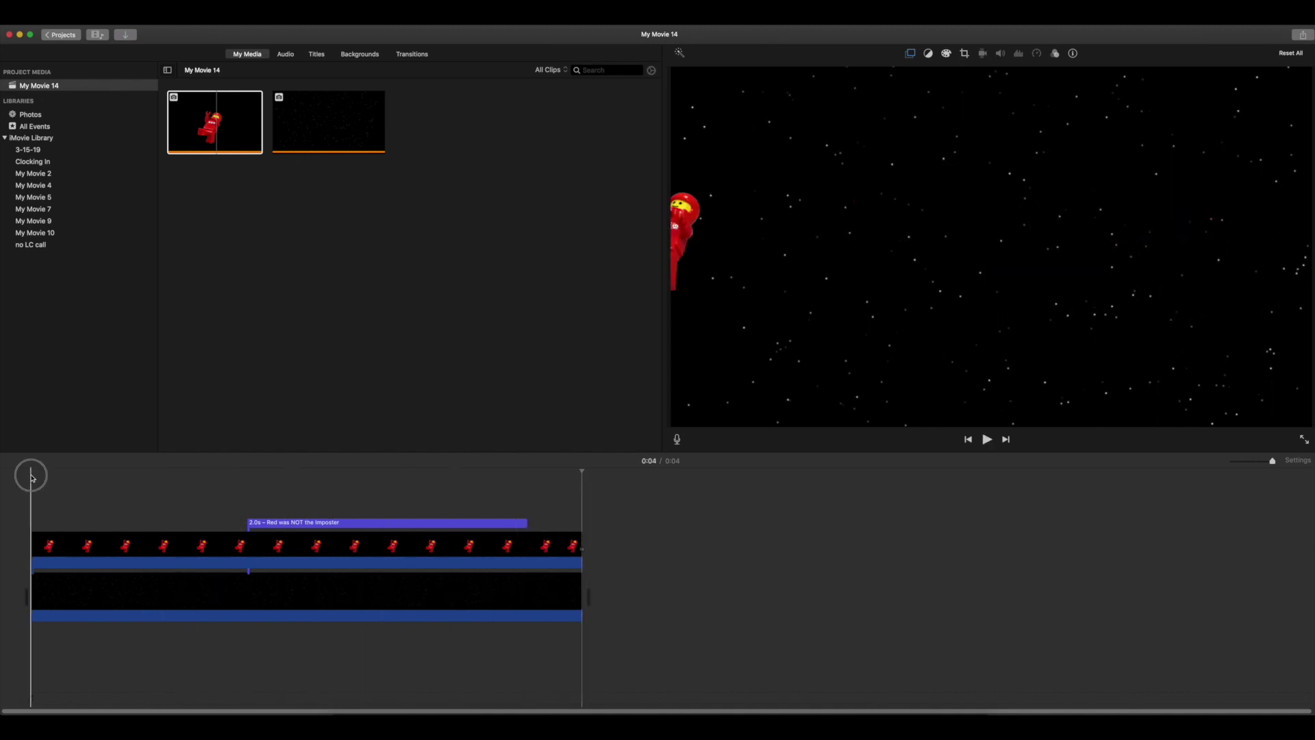
pyautogui.press('space')
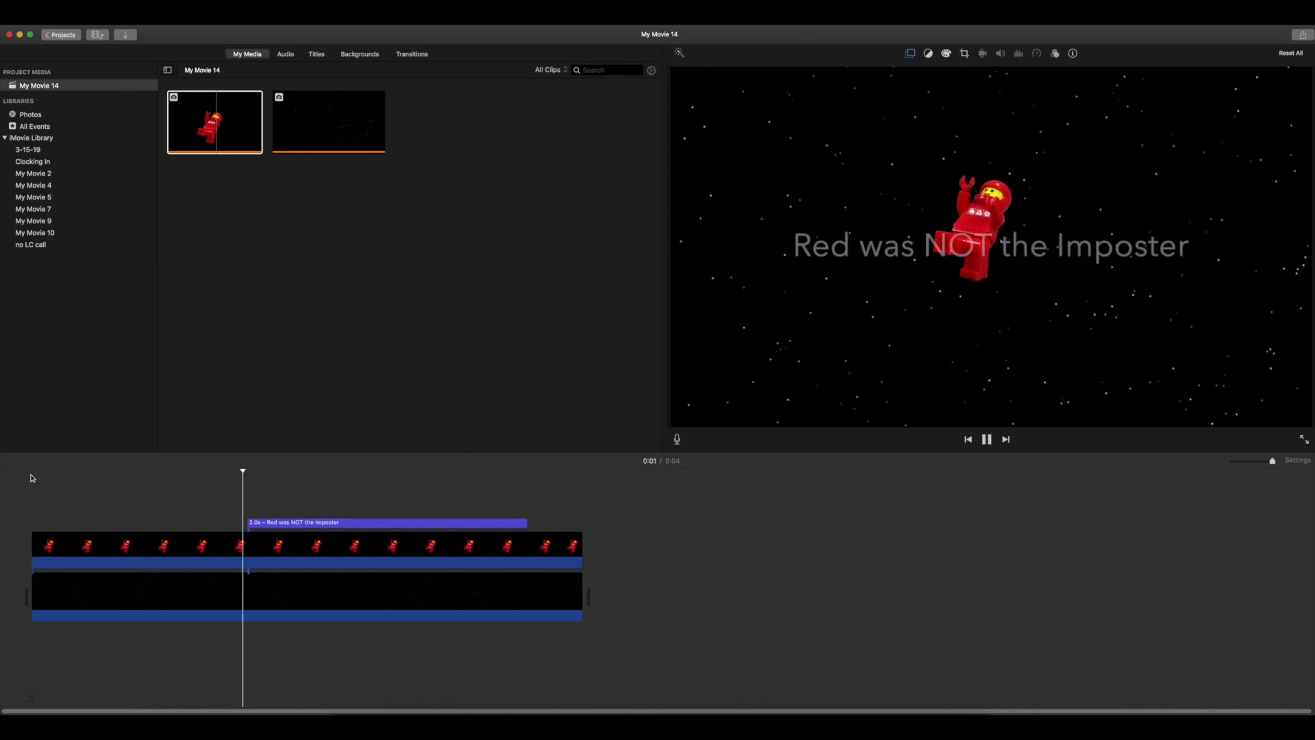